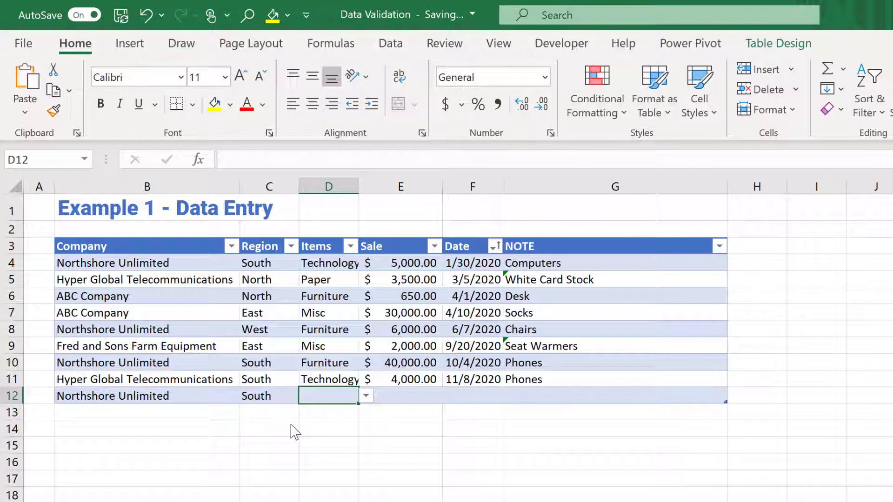
- Try Couch as row 12's entry in the Items column, and choose Furniture from the allowed items instead
text(Couch)
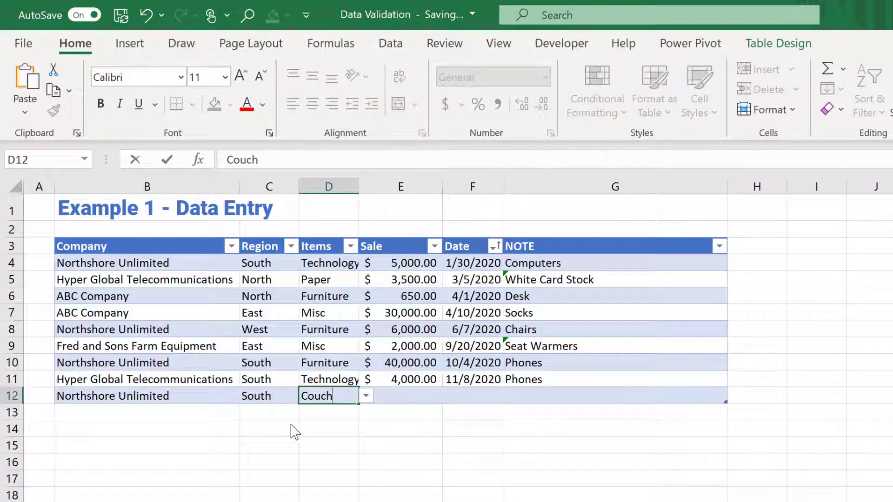
key(Return)
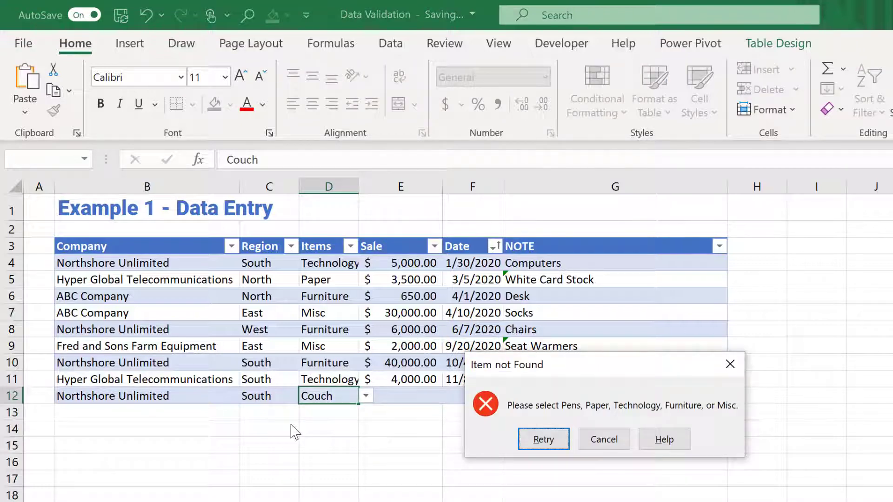
click(597, 438)
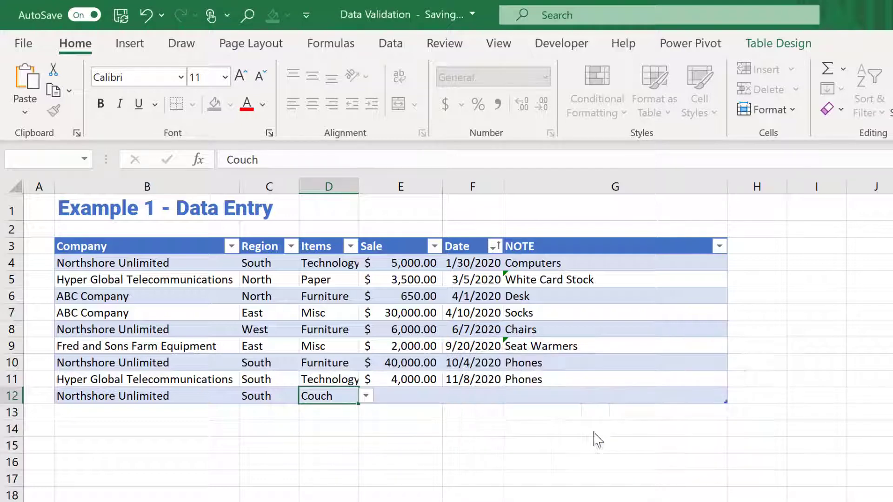
click(367, 396)
click(325, 451)
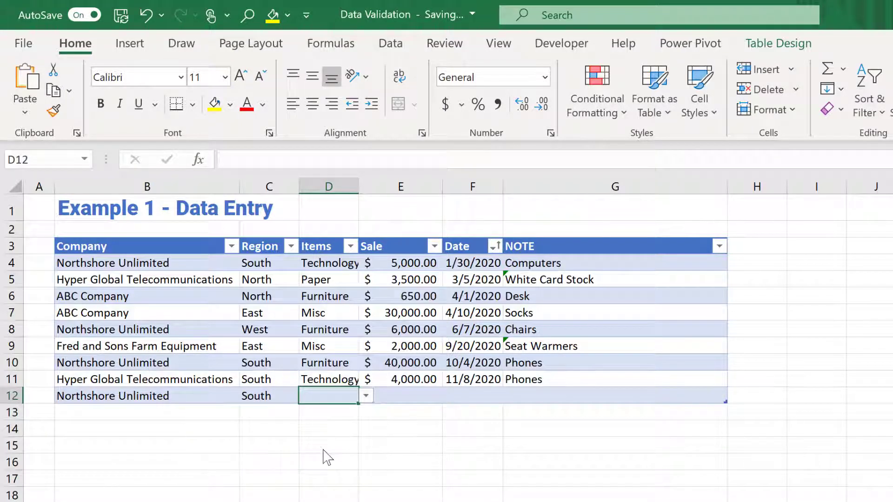
- Try the text "two thouasand" as row 12's Sale amount, and enter 2000 instead
click(403, 395)
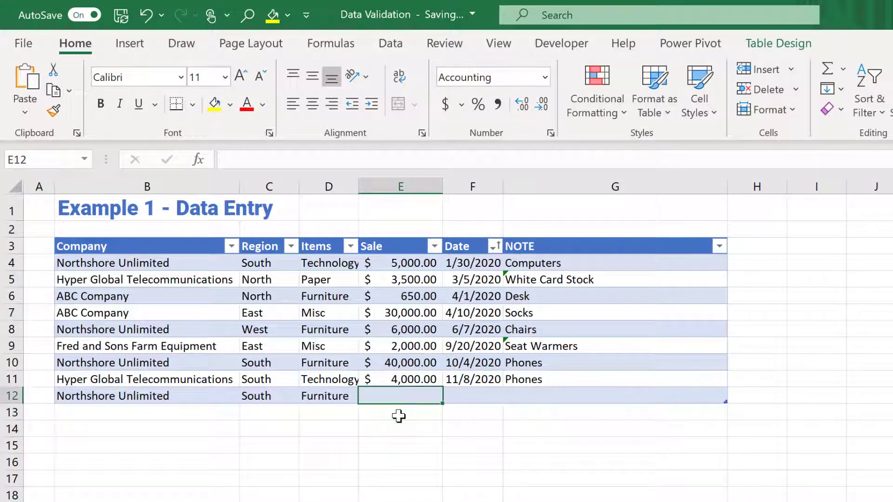
text(two thouasand)
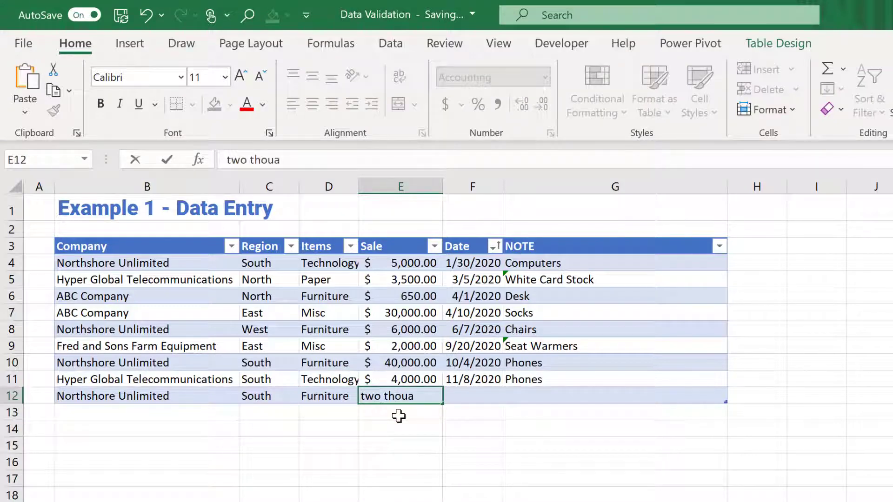
key(Return)
key(Return)
text(2000)
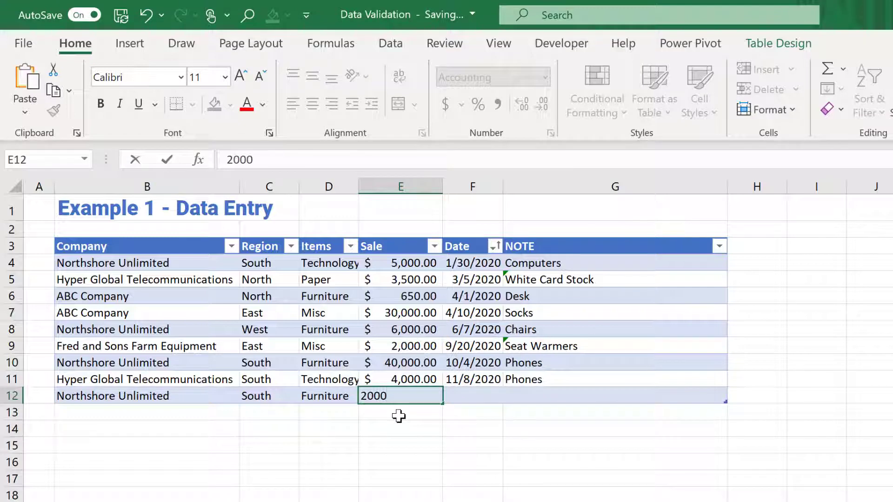
key(Tab)
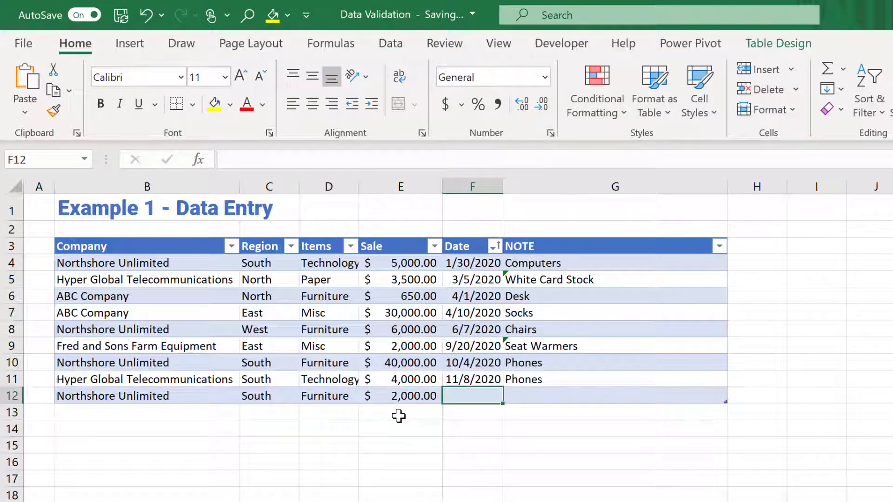
- Complete row 12 with the date 11/10/2020 and the note Couch
text(11/10/2020)
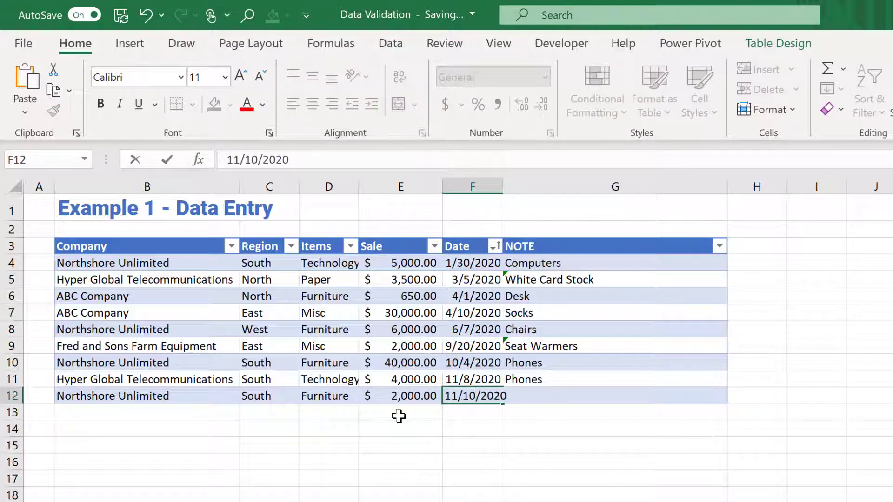
key(Tab)
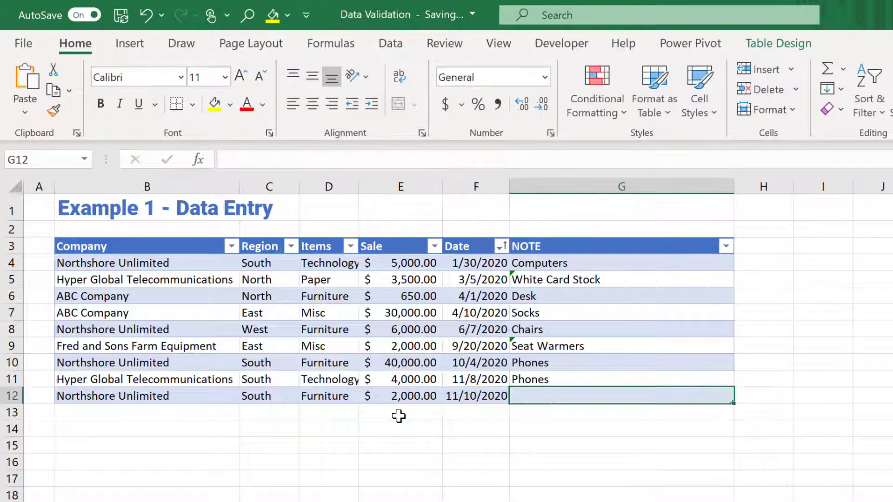
text(Couch)
key(Tab)
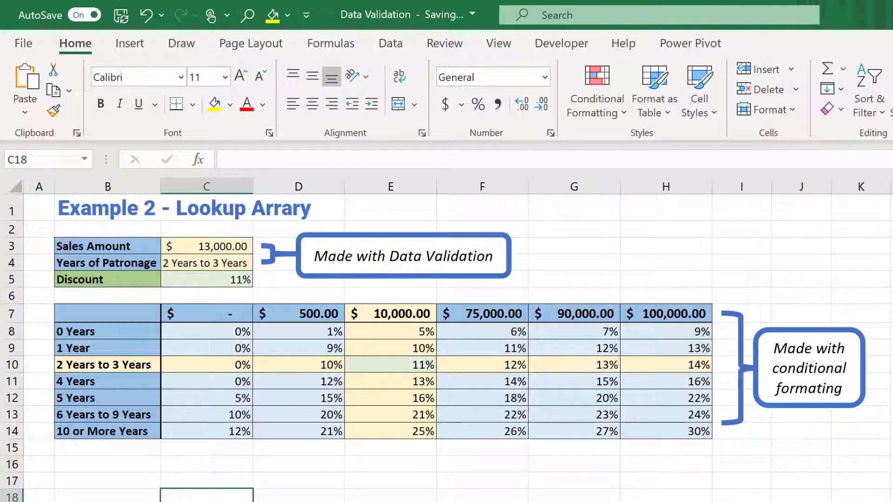
- In the Example 2 lookup, set the Sales Amount to 500 and try replacing it with the text "tttttt"
click(201, 246)
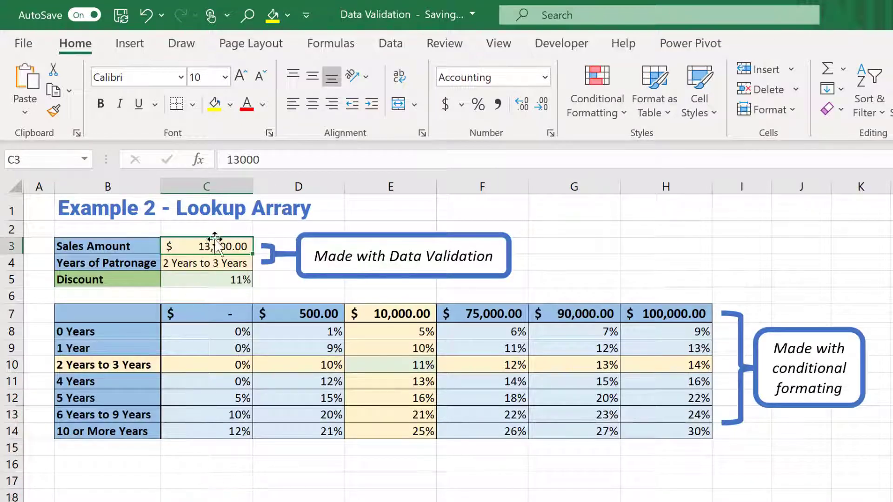
text(500)
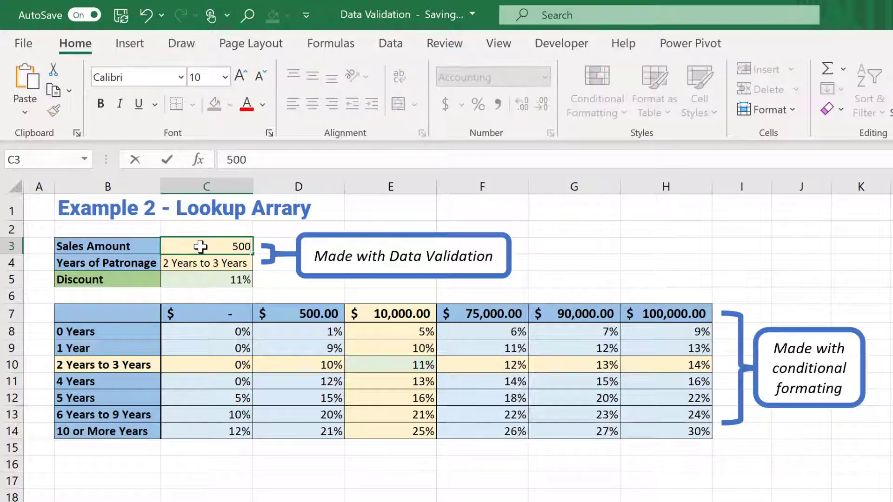
key(ctrl+Return)
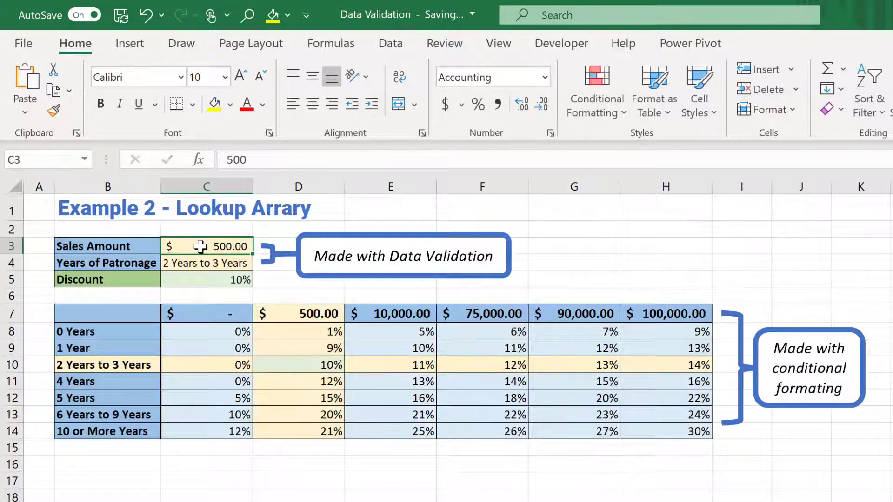
text(tttttt)
key(Return)
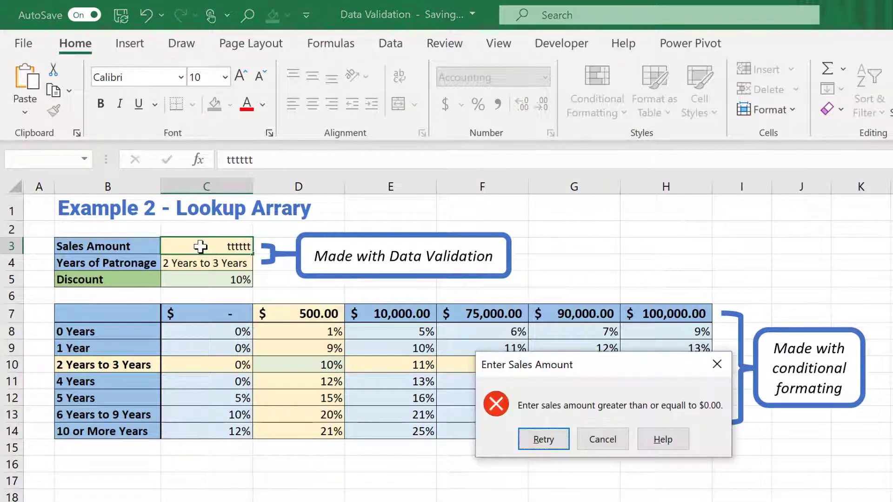
click(543, 439)
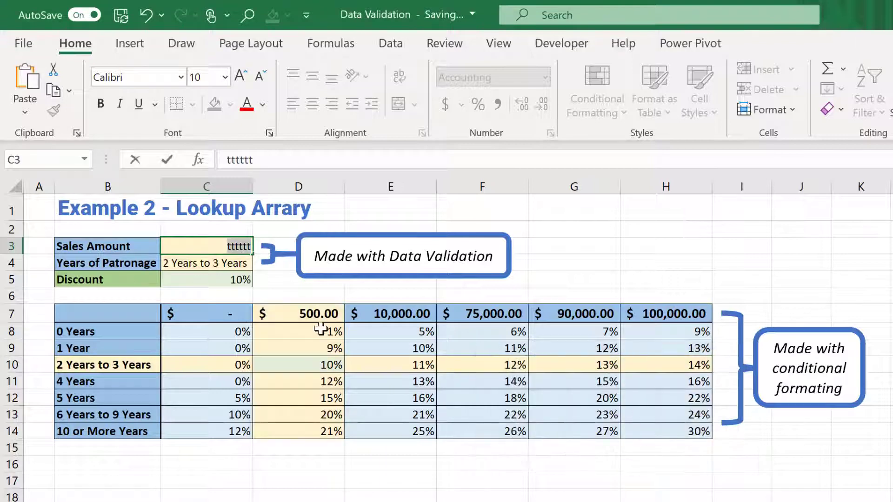
- Set the Sales Amount to 5000 and choose an option for Years of Patronage
text(5000)
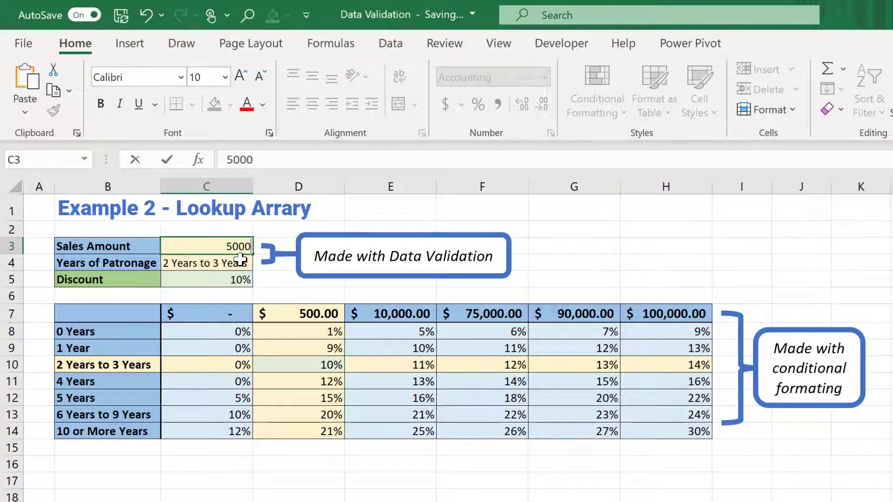
key(Return)
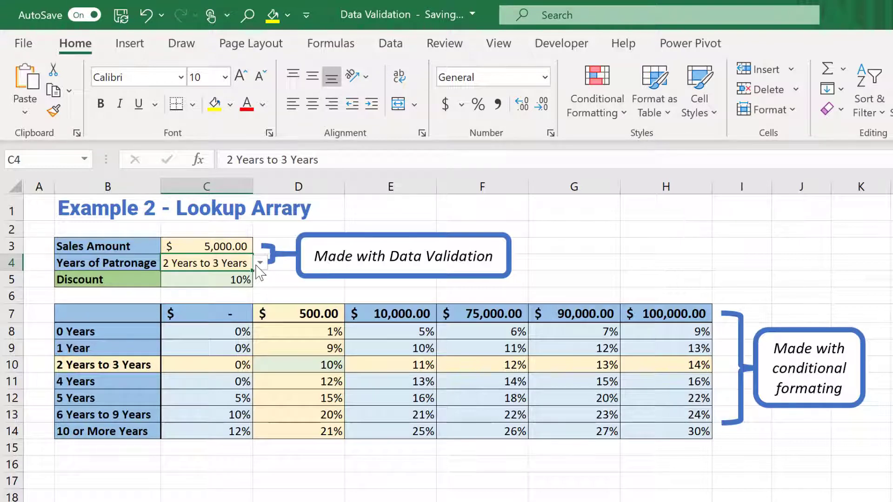
click(260, 263)
click(228, 342)
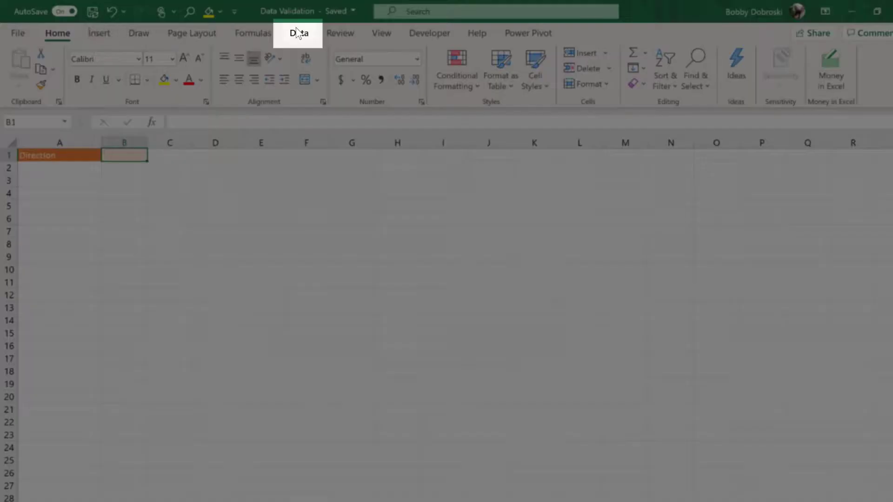
- Add list data validation to cell B1 with the source "North, South, East, West" and check its dropdown options
click(297, 34)
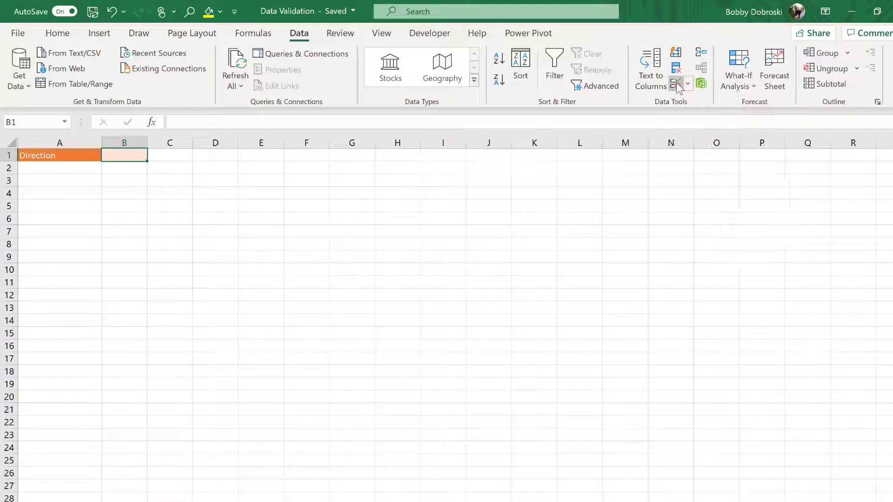
click(676, 82)
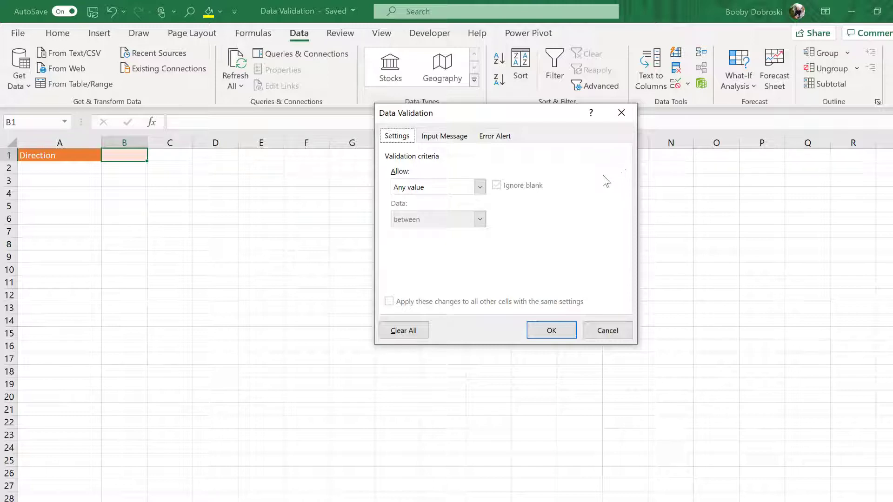
click(480, 188)
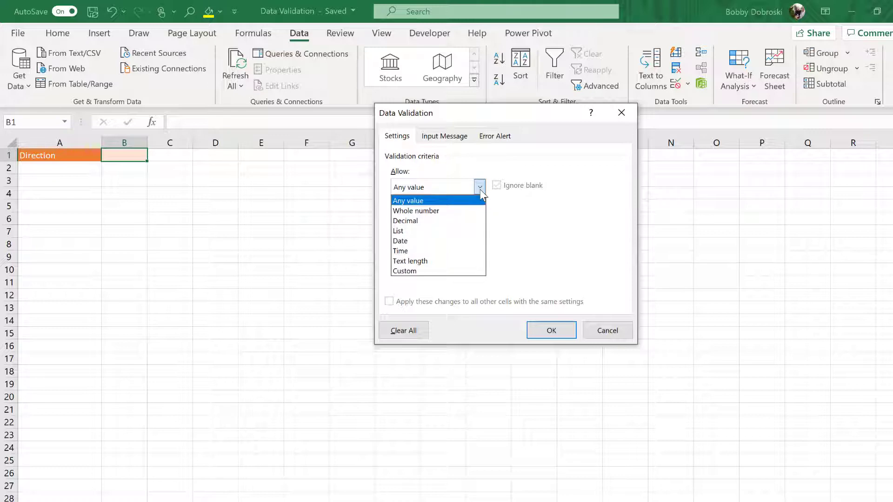
click(444, 232)
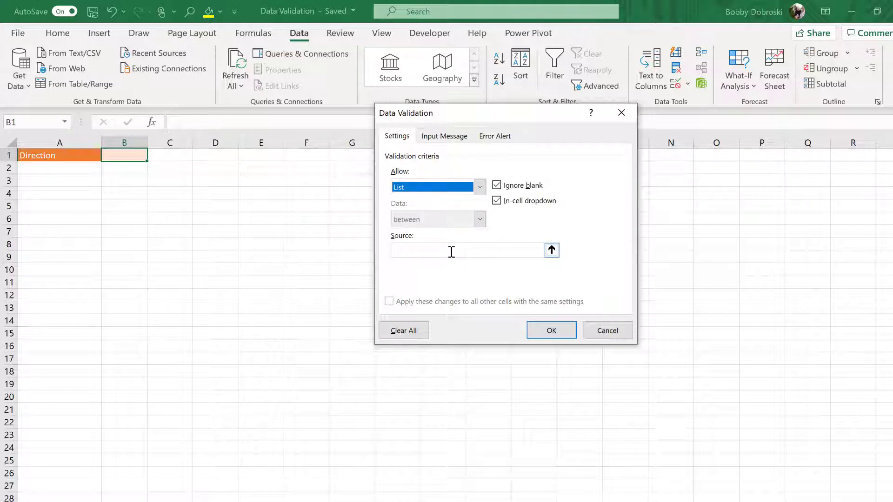
click(451, 252)
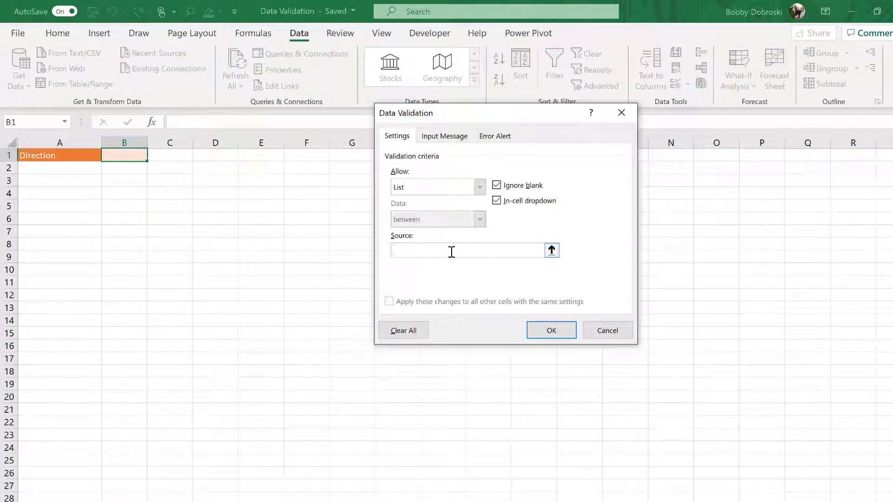
text(North, South, East, West)
click(551, 331)
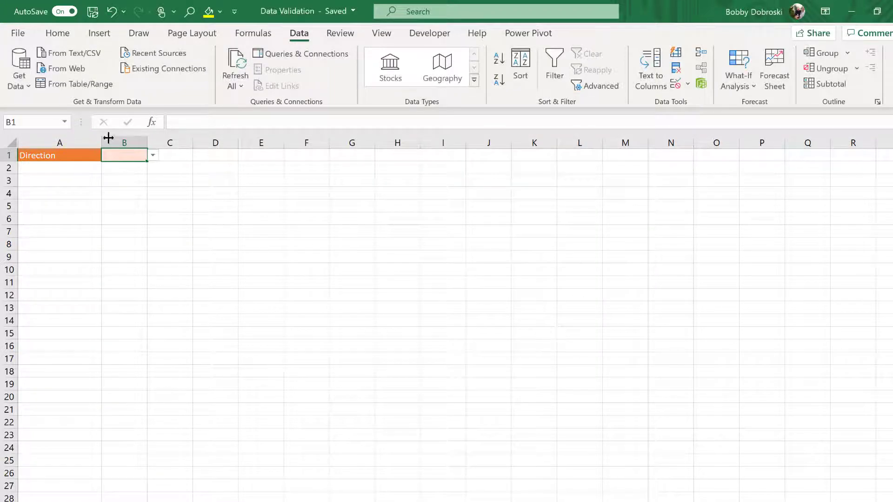
click(152, 156)
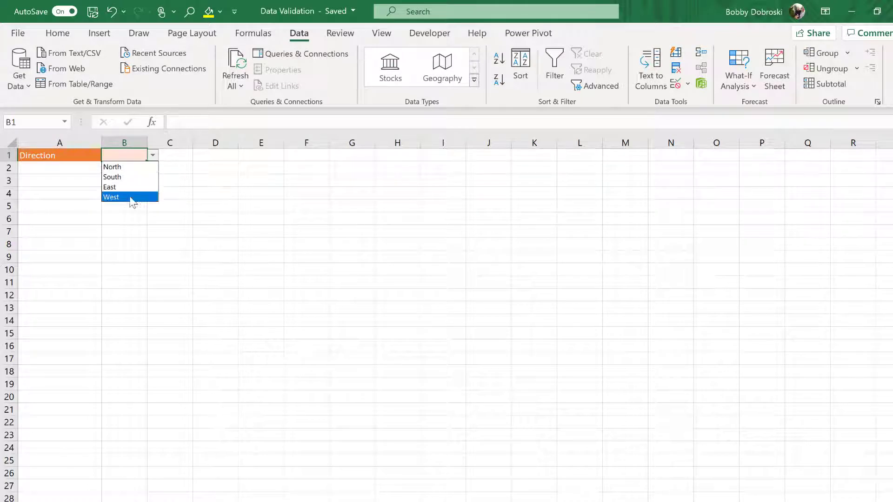
click(135, 152)
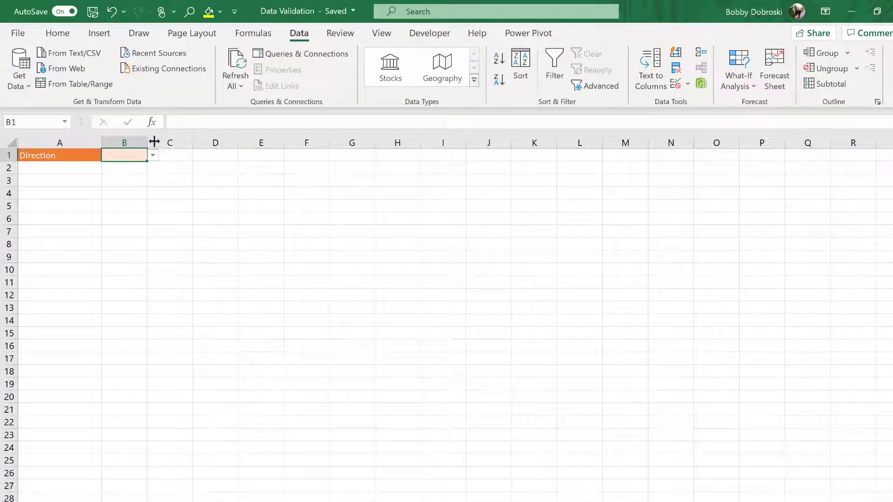
- Change the source of cell B1's validation list to the Directions range, cells A1:A4 on the Direction List sheet
click(678, 82)
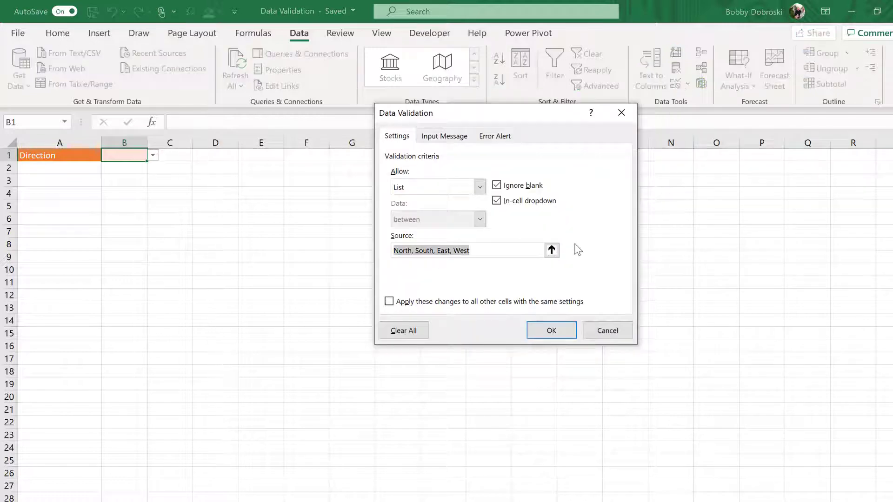
click(552, 251)
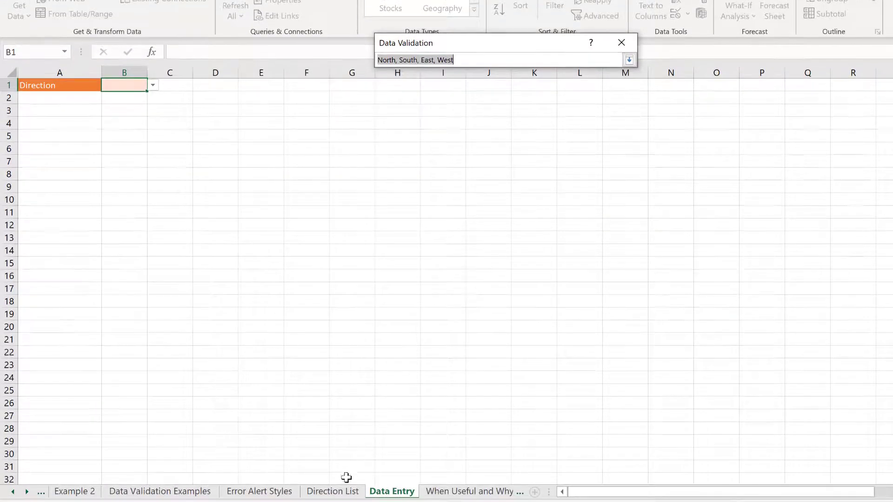
click(346, 491)
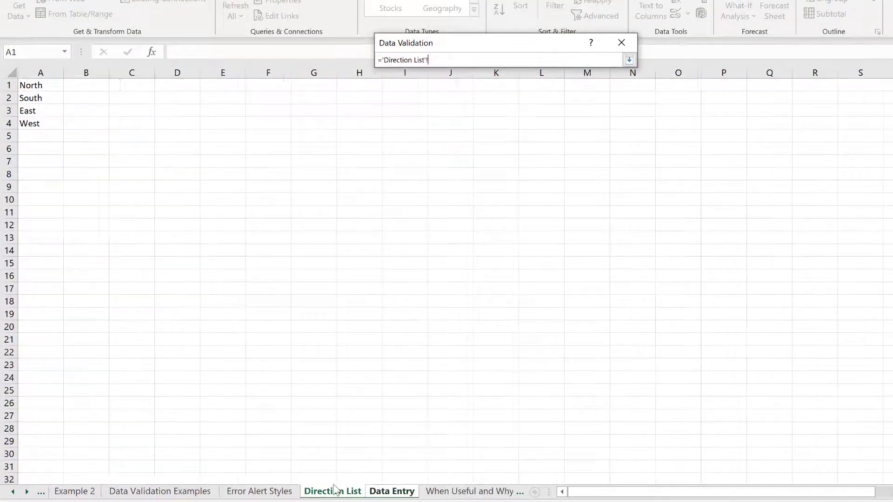
click(45, 86)
drag(45, 156, 48, 194)
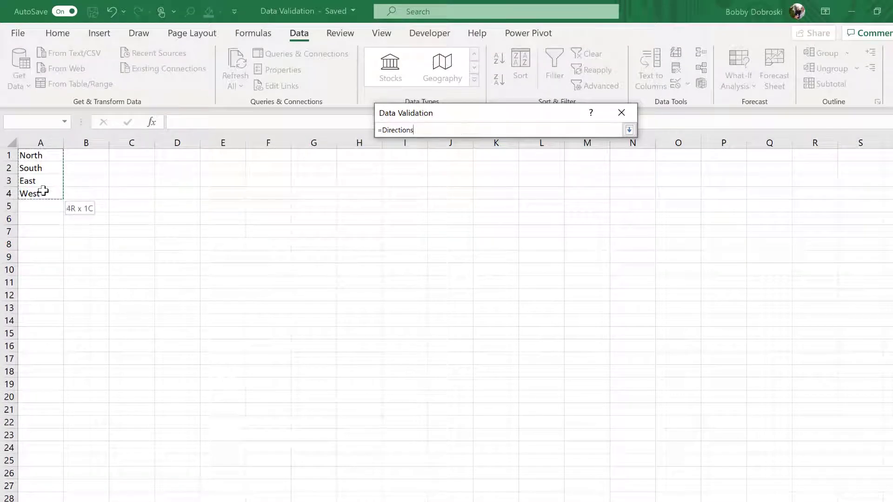
click(629, 129)
click(551, 328)
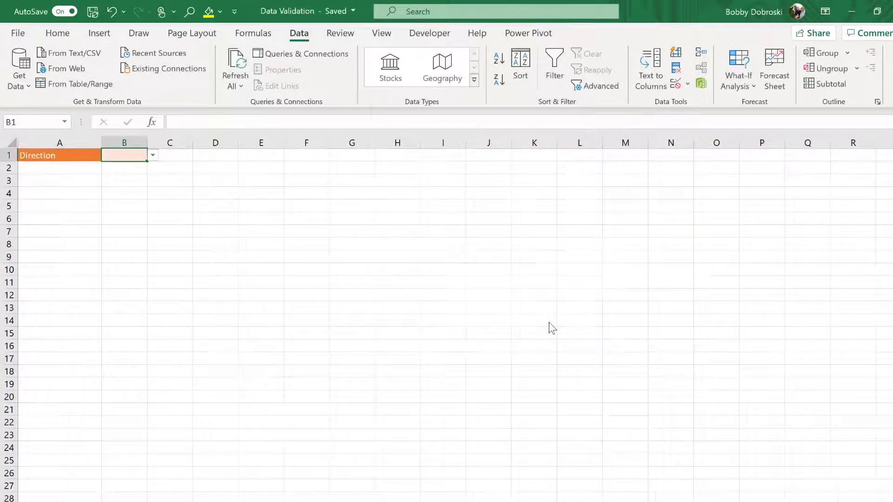
- Review cell B1's dropdown options and the source range A1:A4 on the Direction List sheet
click(153, 156)
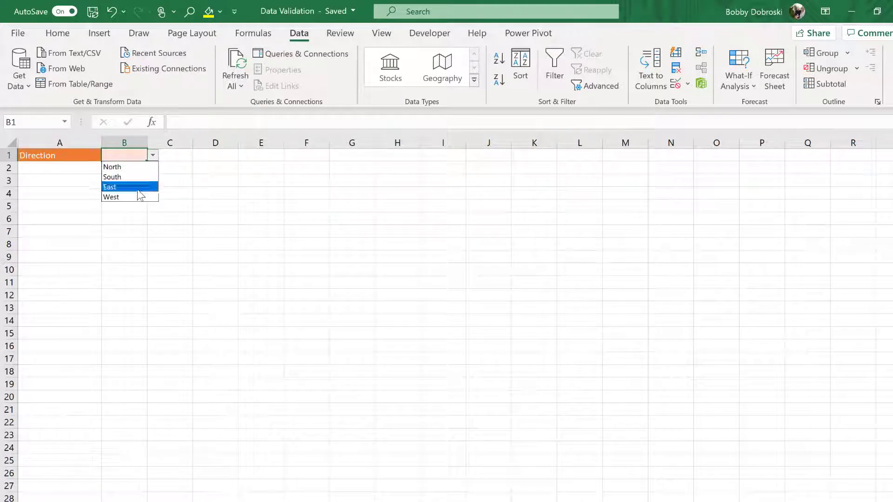
click(153, 157)
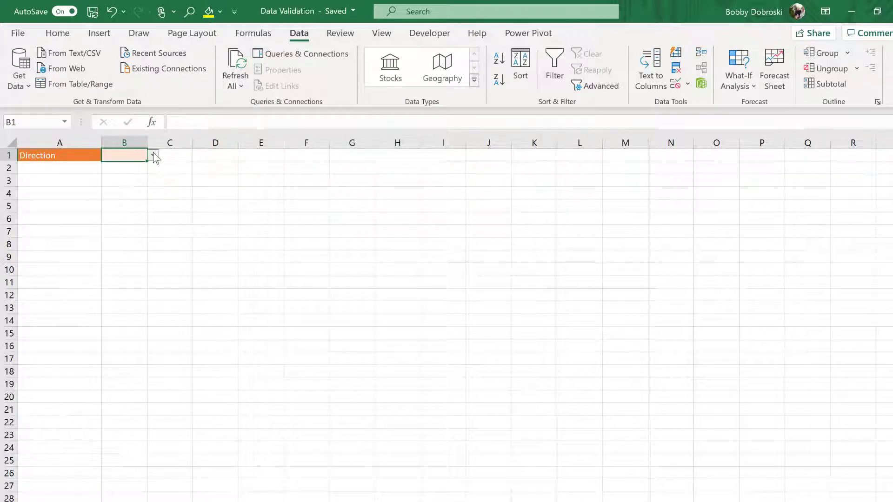
click(123, 501)
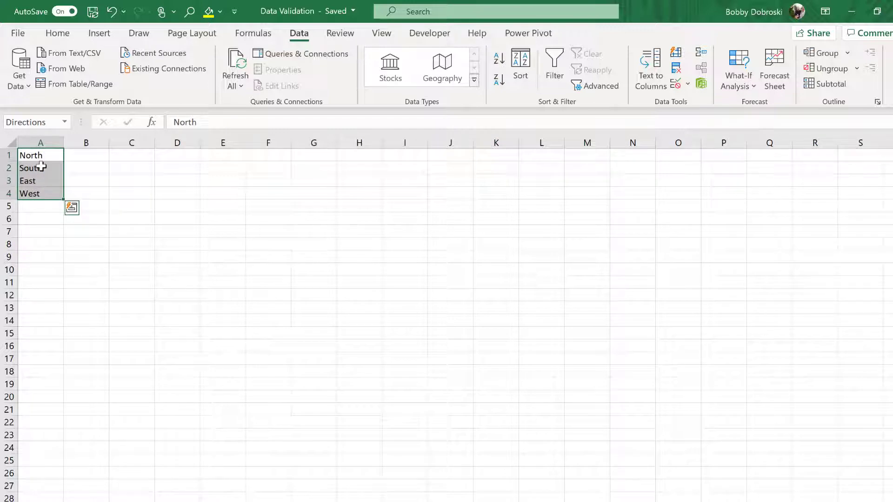
- Set the source of cell B1's validation list to the named range =Directions and choose North from its dropdown
click(264, 37)
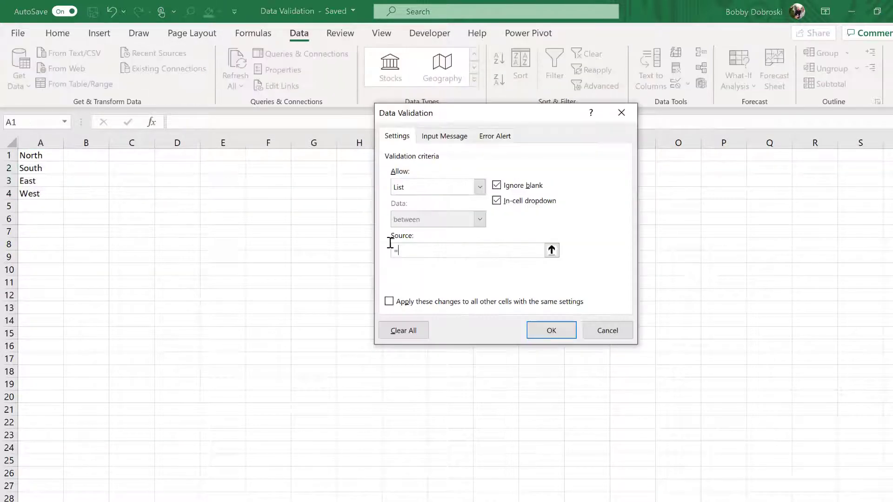
text(Directions)
click(551, 330)
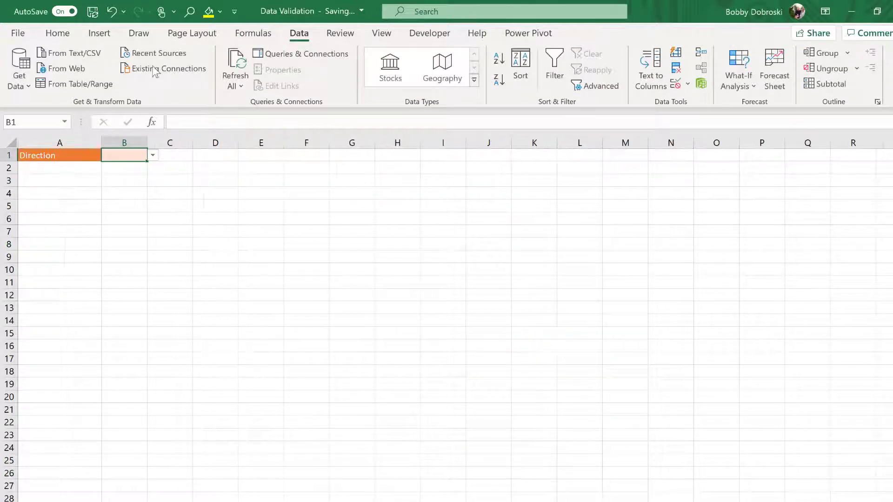
click(152, 155)
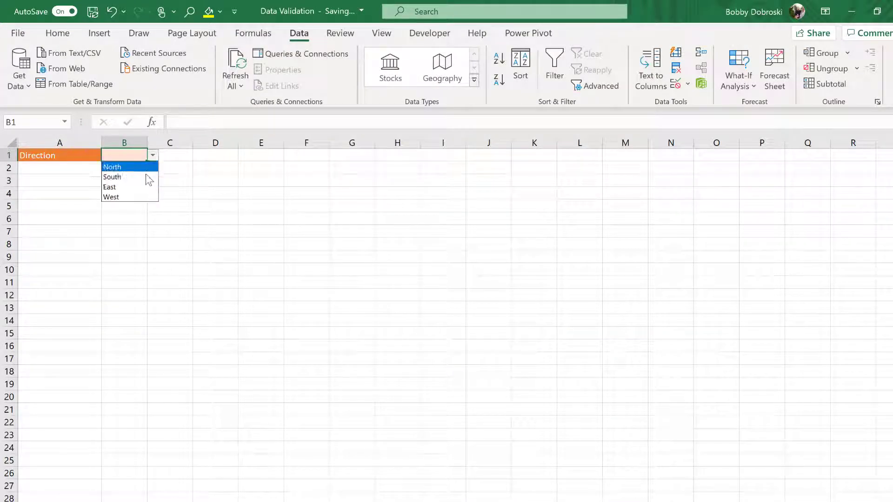
click(135, 203)
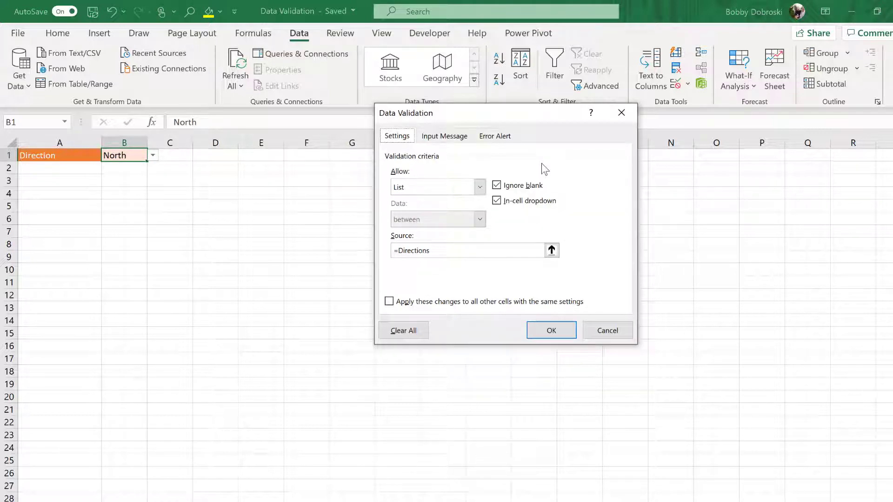
- Give cell B1's validation an input message titled "Directions" with the text "North, South, East, or West"
click(447, 136)
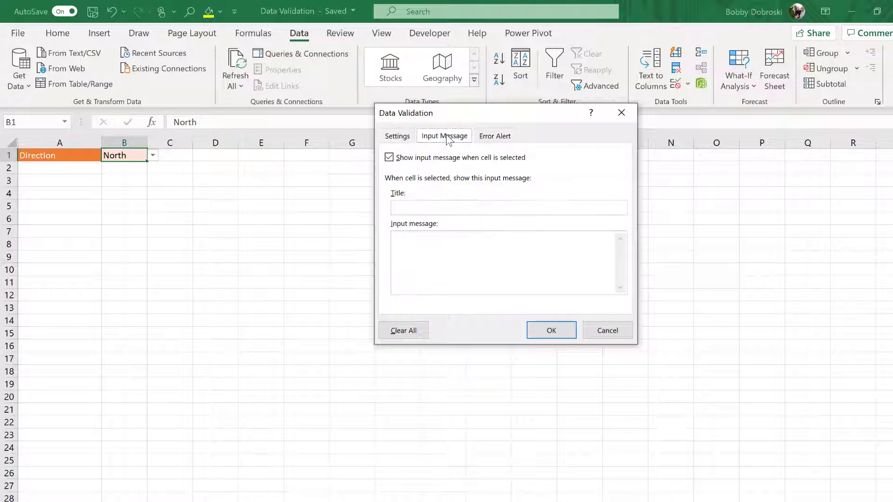
click(440, 207)
text(Directions)
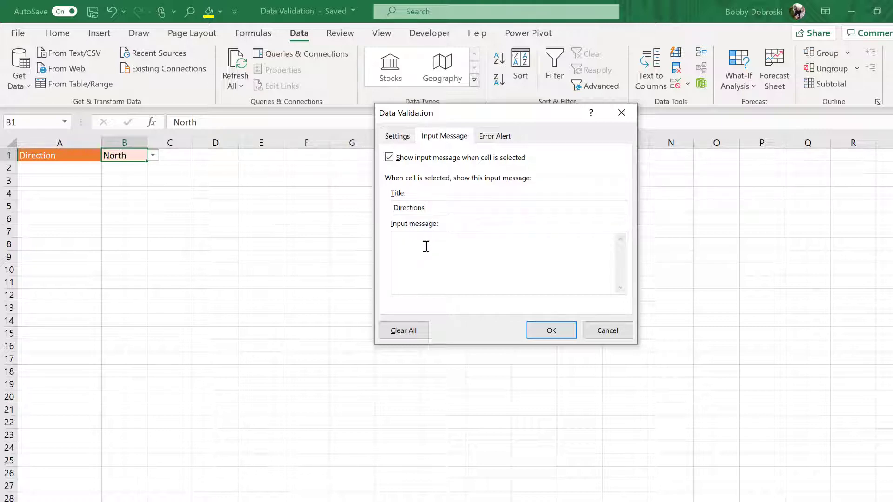
click(425, 247)
text(North, South, East)
text( West)
click(410, 238)
text(,)
key(Right)
key(Right)
key(Right)
key(Right)
key(Right)
key(Right)
text(,)
key(Right)
key(Right)
key(Right)
key(Right)
key(Right)
text(,)
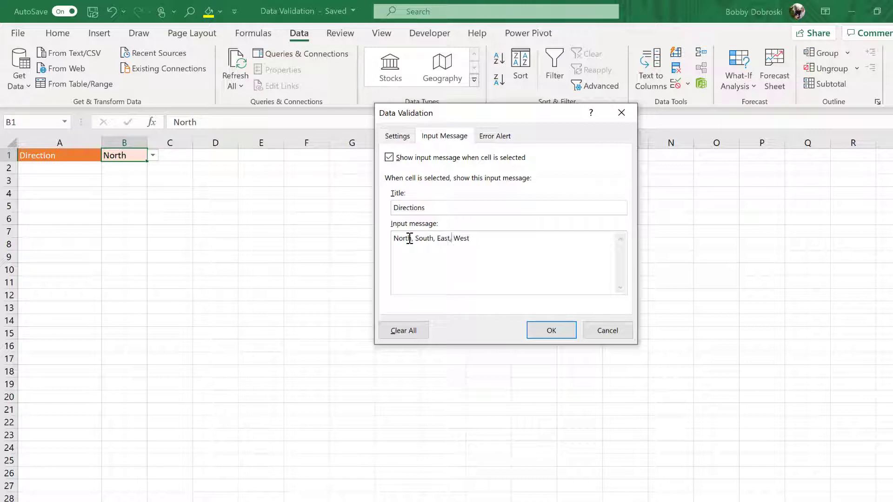
text( or)
- Look through the error alert styles for cell B1, trying Information, and set the style to Stop
click(495, 136)
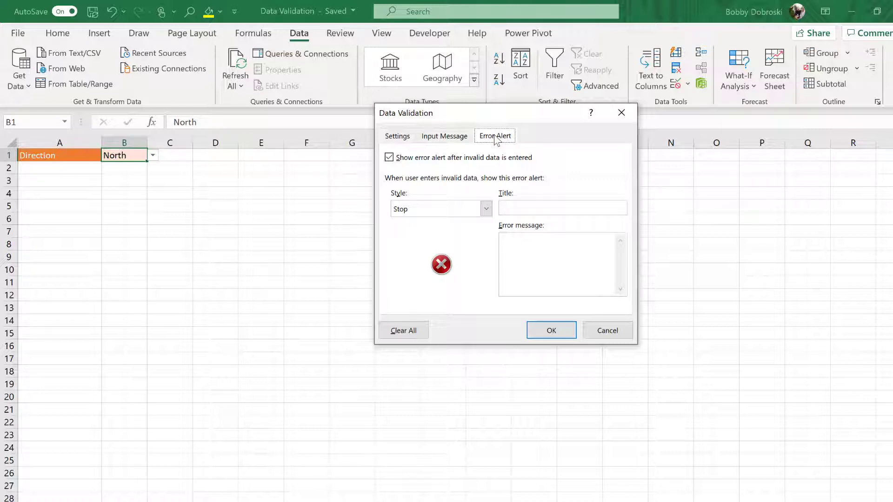
click(486, 209)
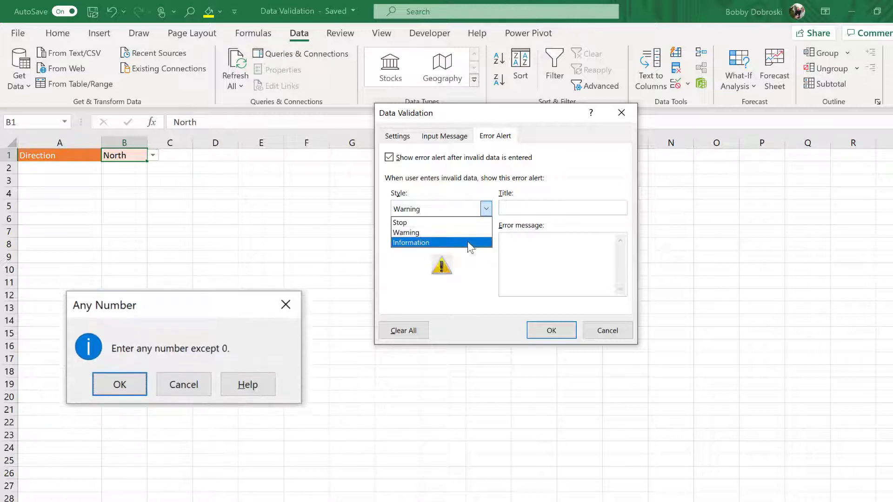
click(467, 242)
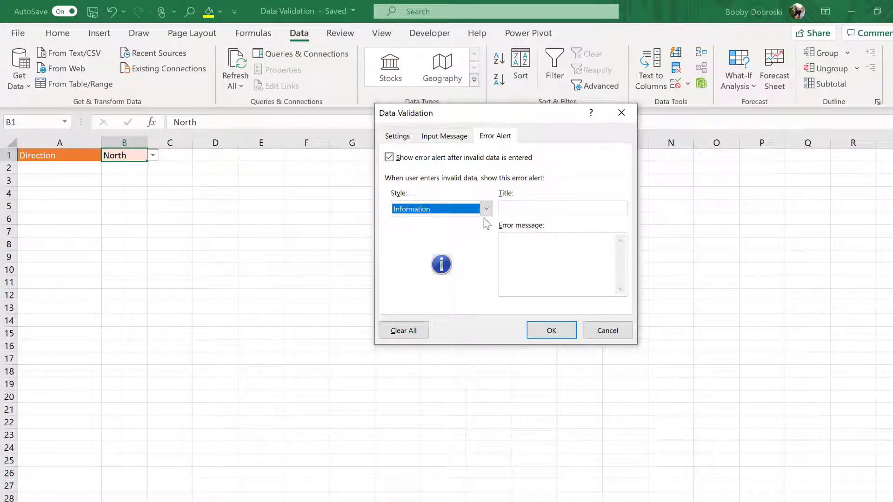
click(486, 209)
click(476, 223)
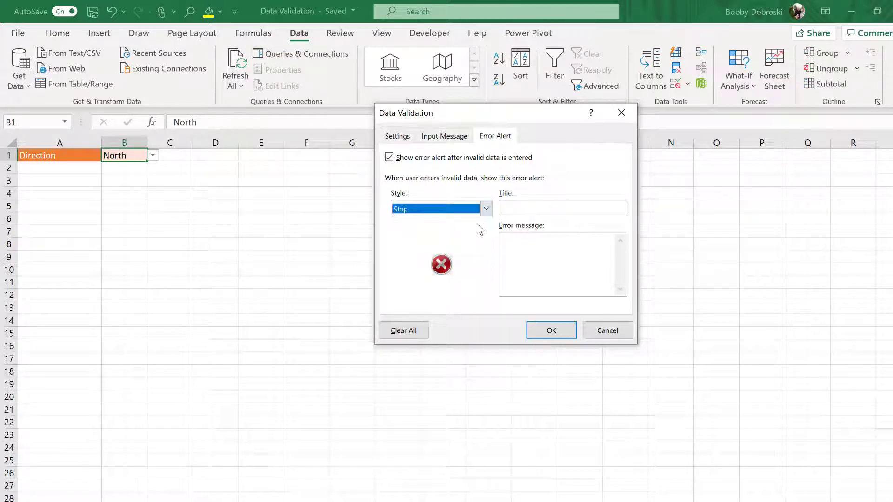
- Title the error alert "Warning", enter the message "Please enter a proper direction! North, South, East, or West." and apply the validation
click(521, 209)
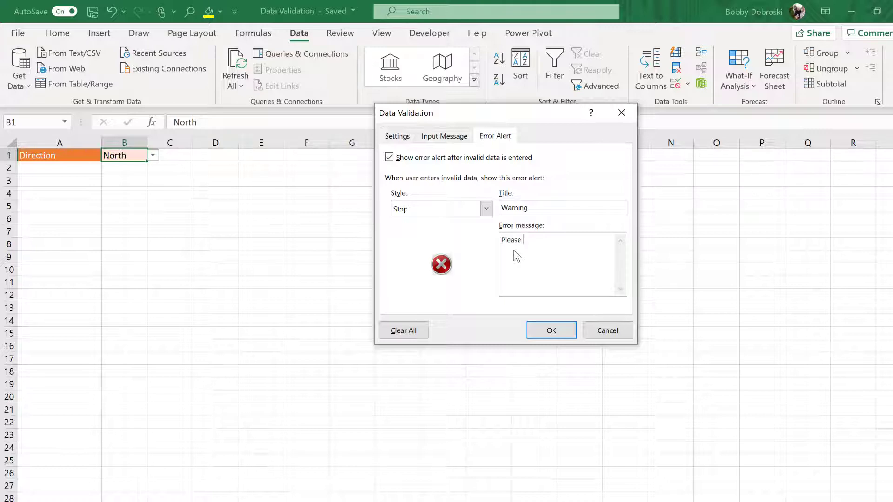
text(r a proper direction!)
key(Return)
text(North, South, Eas)
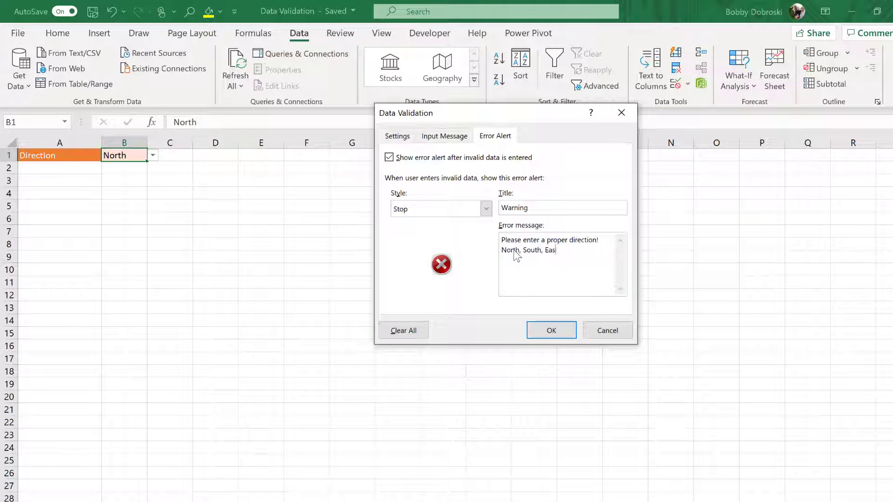
text(t, or West.)
click(550, 330)
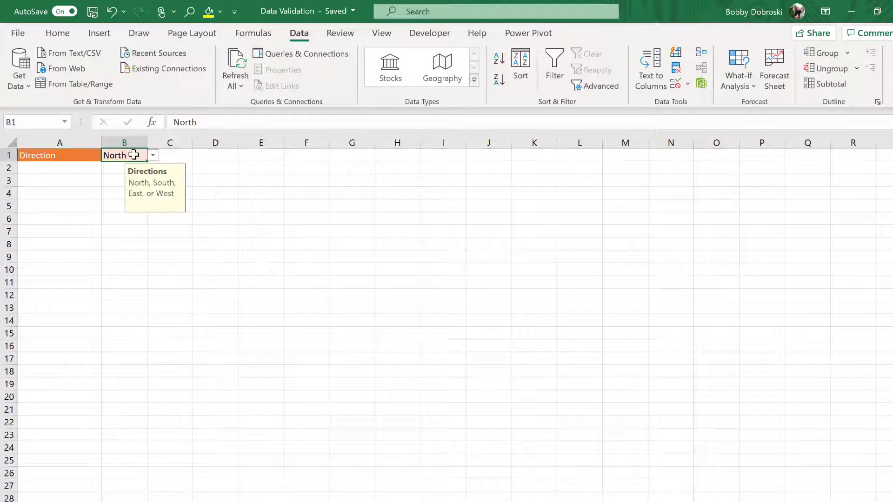
- Test cell B1's validation by trying to enter "North West"
double_click(134, 155)
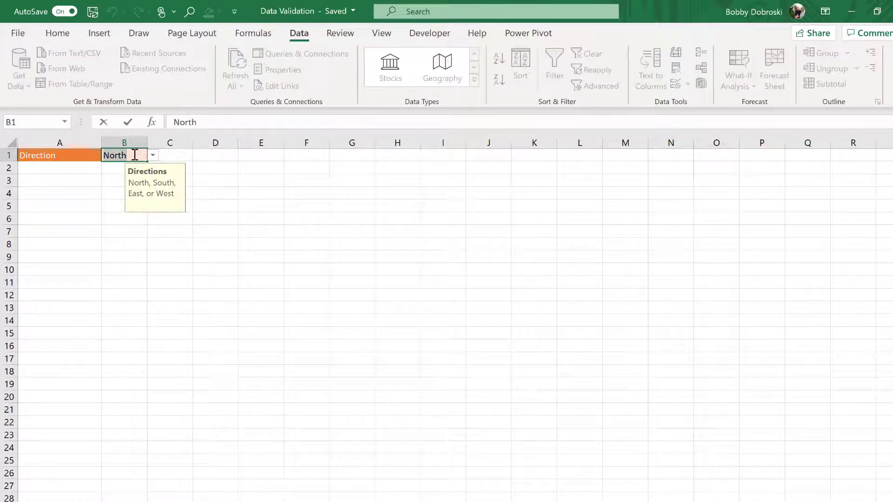
key(BackSpace)
key(BackSpace)
key(BackSpace)
text(rth West)
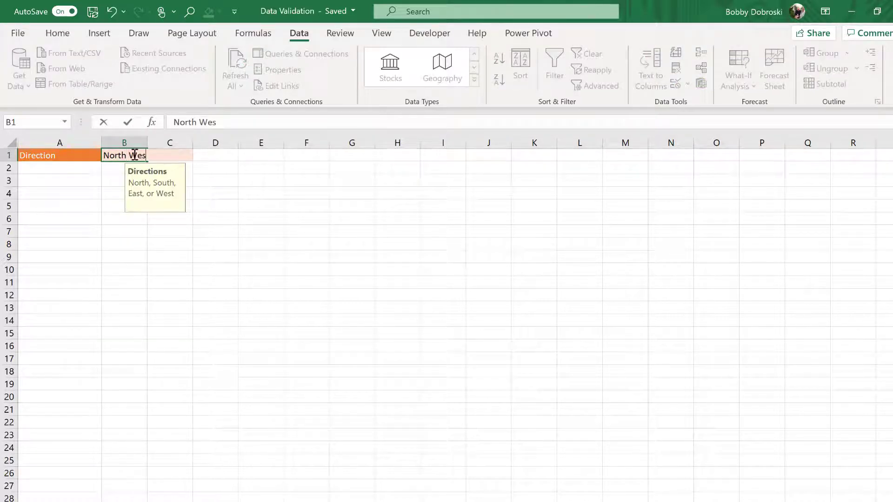
key(Return)
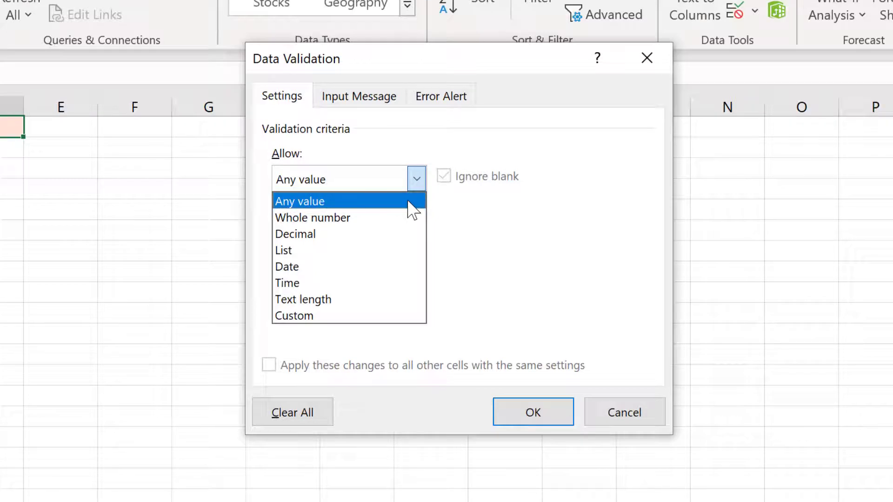
- Look through the allowed validation types in the Data Validation settings, from Any value through Custom
key(Down)
key(Down)
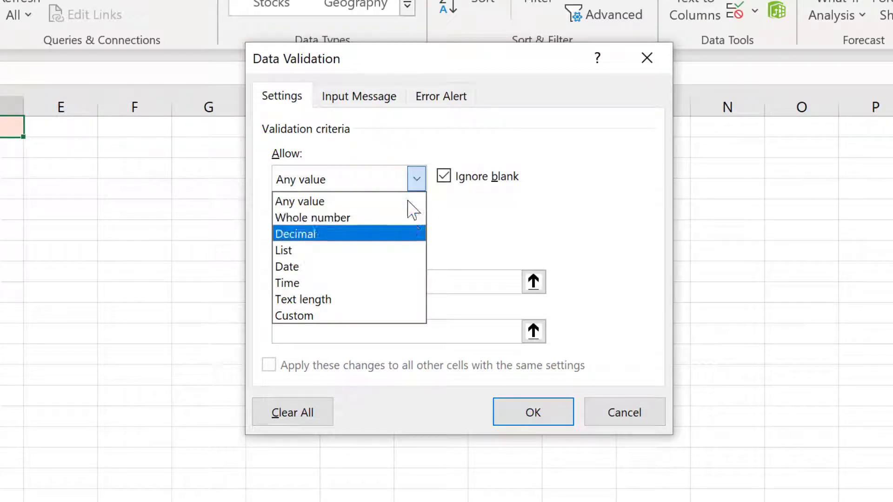
key(Down)
key(Down)
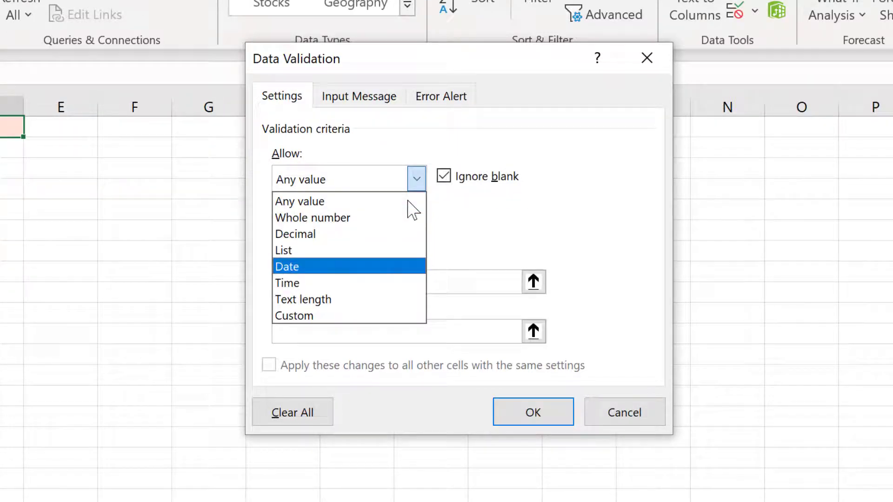
key(Down)
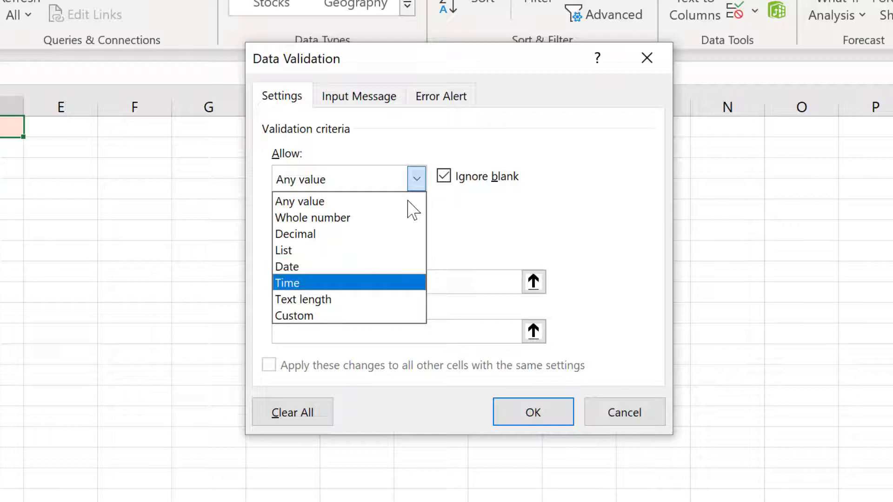
key(Down)
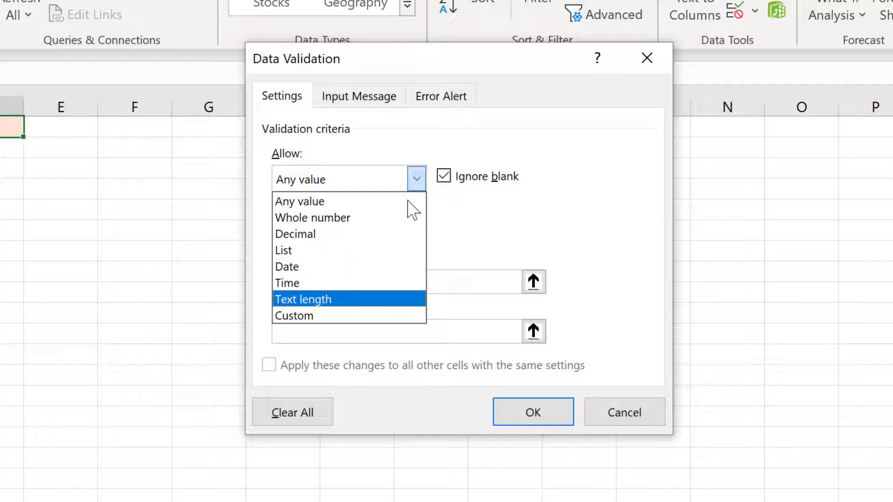
key(Down)
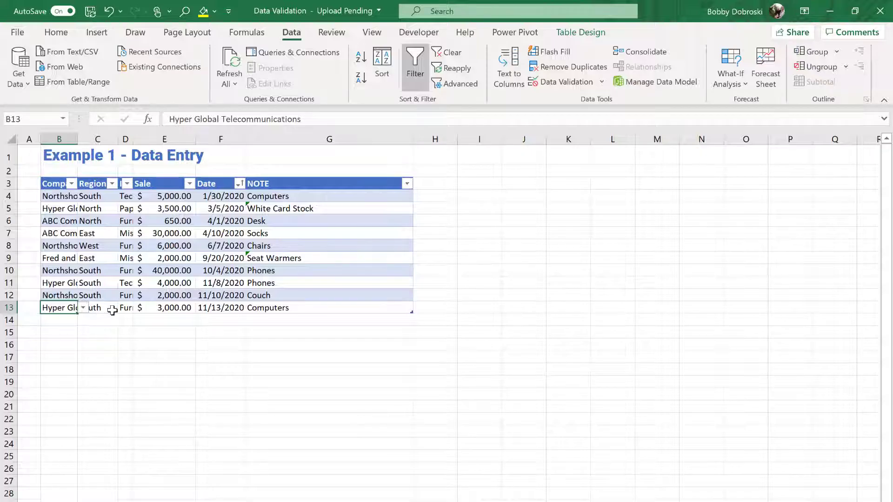
- Widen the Company column on the Example 1 sheet to fit the full names and show cell B13's dropdown options
click(113, 311)
drag(118, 140, 203, 143)
click(199, 307)
click(207, 308)
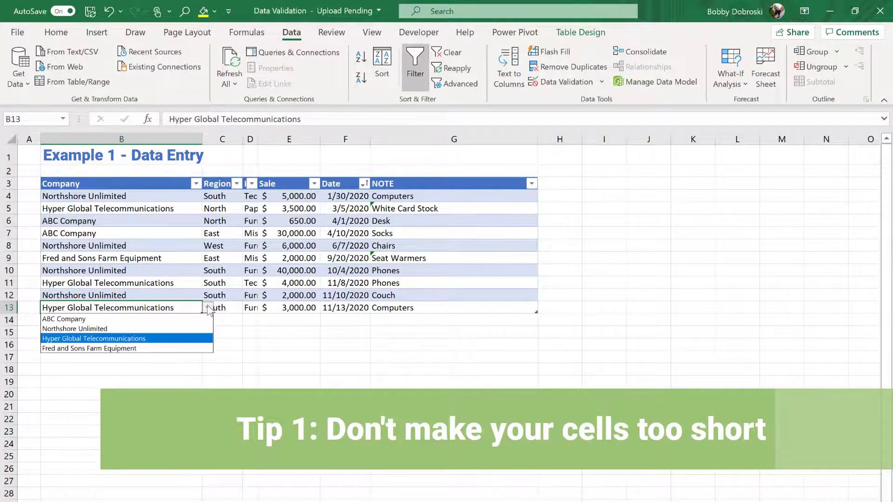
- Widen the Region column of the data entry table and check the dropdown in cell C13
click(222, 309)
click(248, 308)
click(248, 307)
drag(243, 139, 347, 141)
click(353, 307)
click(353, 307)
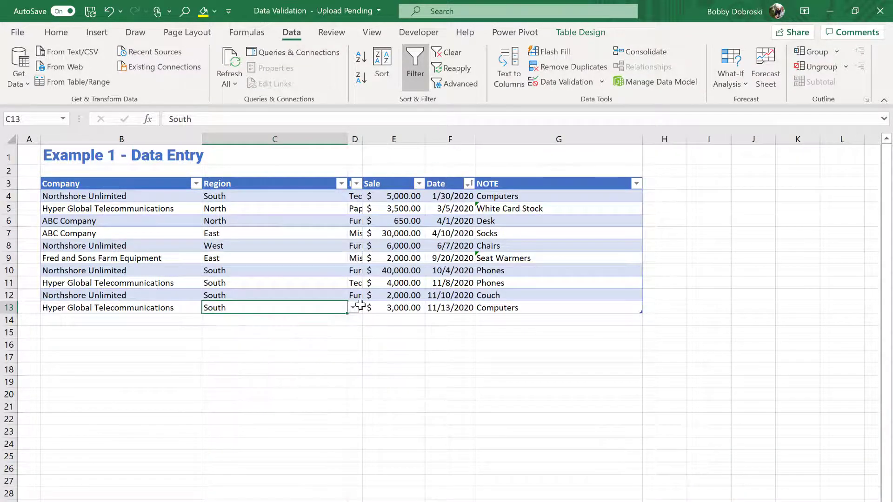
- Widen the Items column so its entries fit and check cell D13's dropdown options
click(361, 307)
click(368, 307)
click(368, 307)
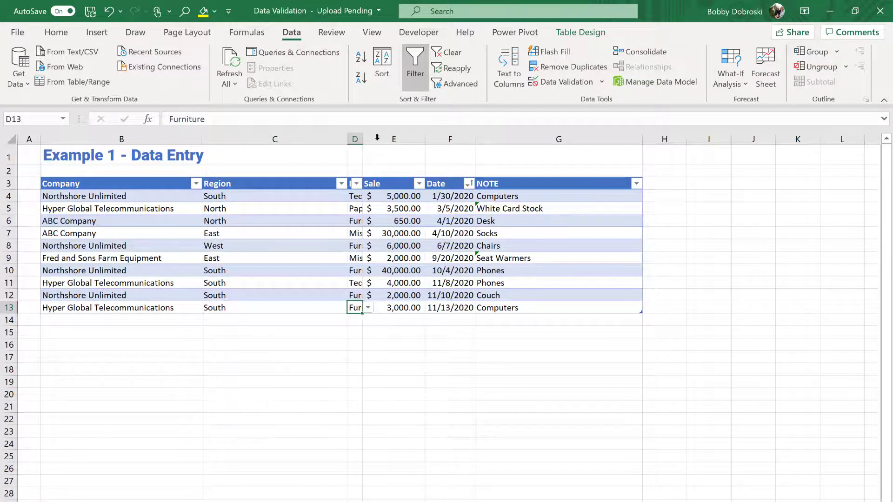
drag(363, 139, 498, 139)
click(503, 308)
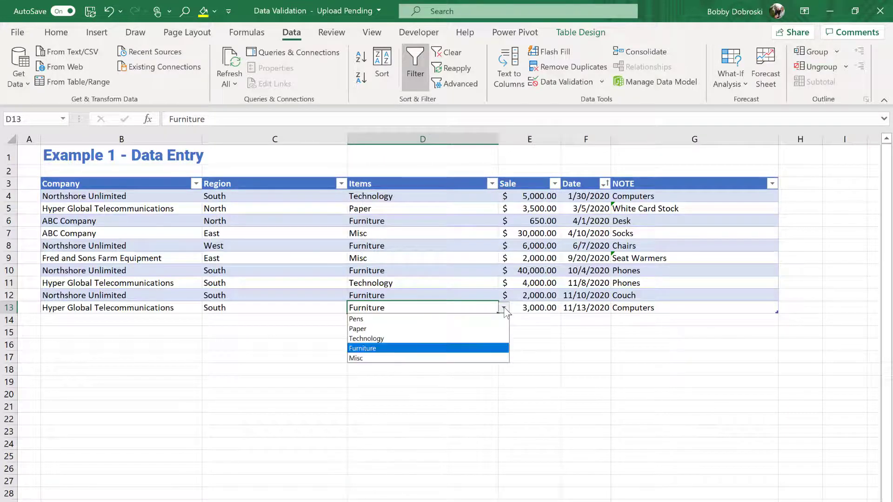
click(503, 308)
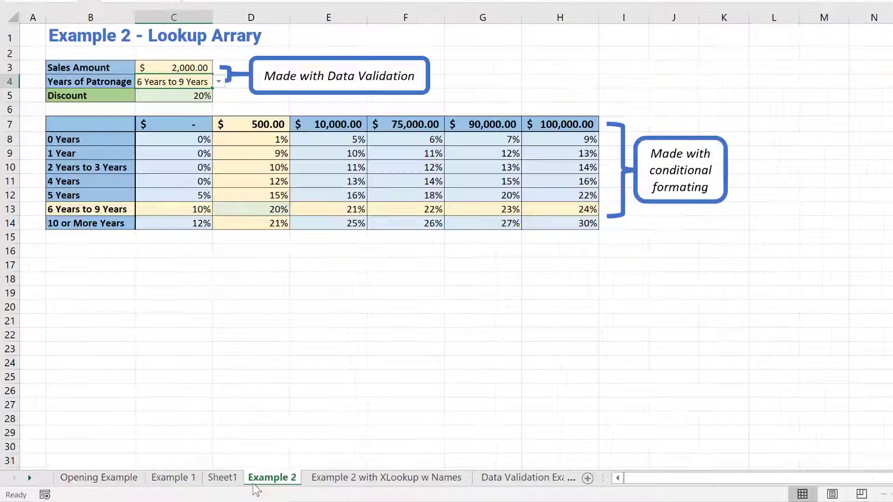
- Unlock the Sales Amount and Years of Patronage input cells C3:C4 on the Example 2 sheet
drag(186, 68, 189, 75)
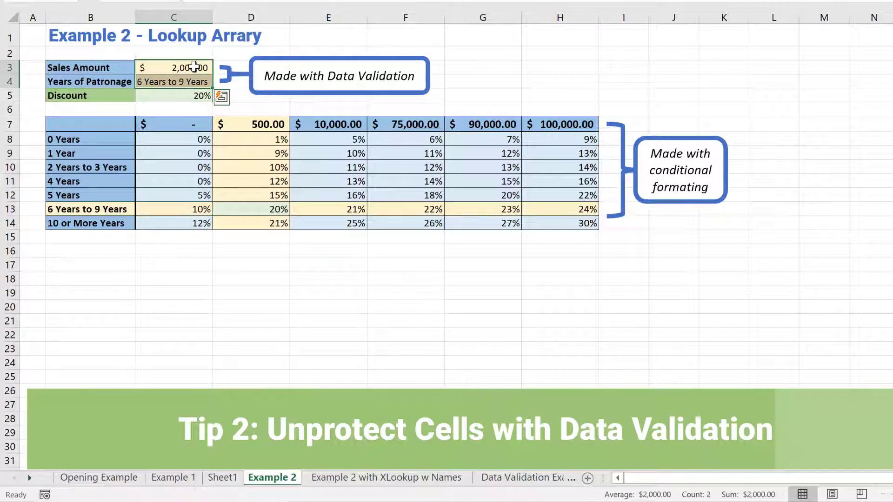
right_click(194, 67)
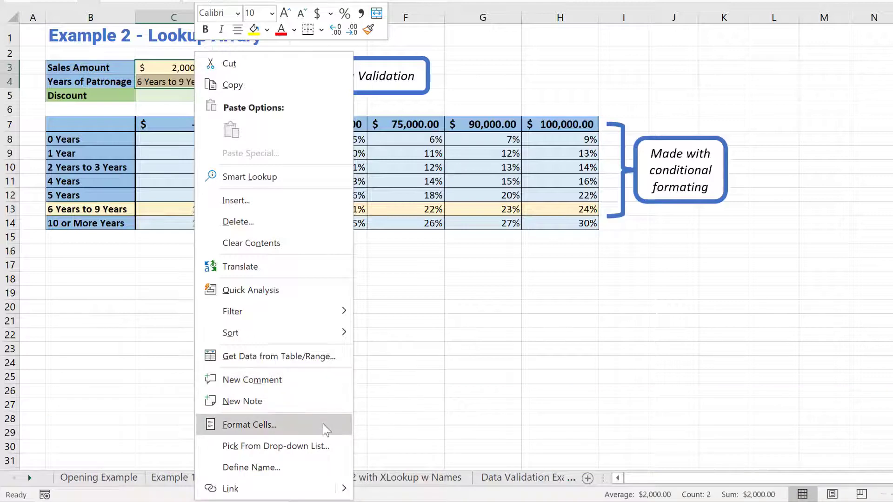
click(327, 430)
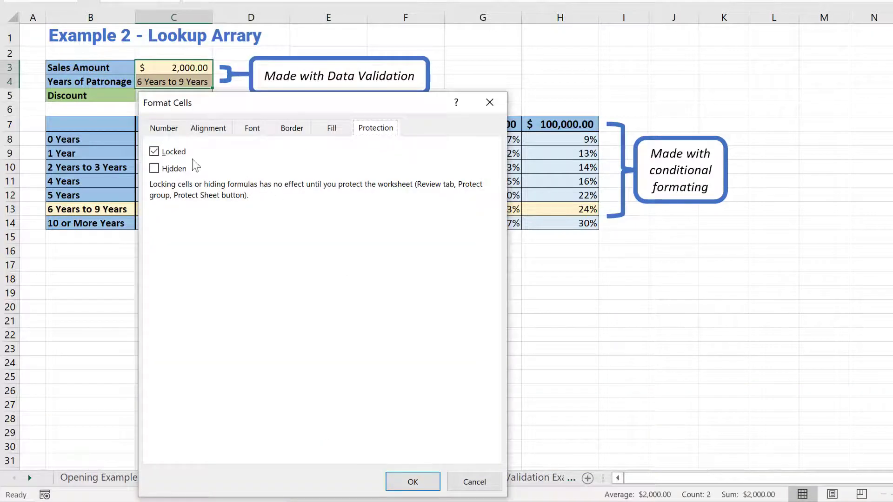
click(177, 156)
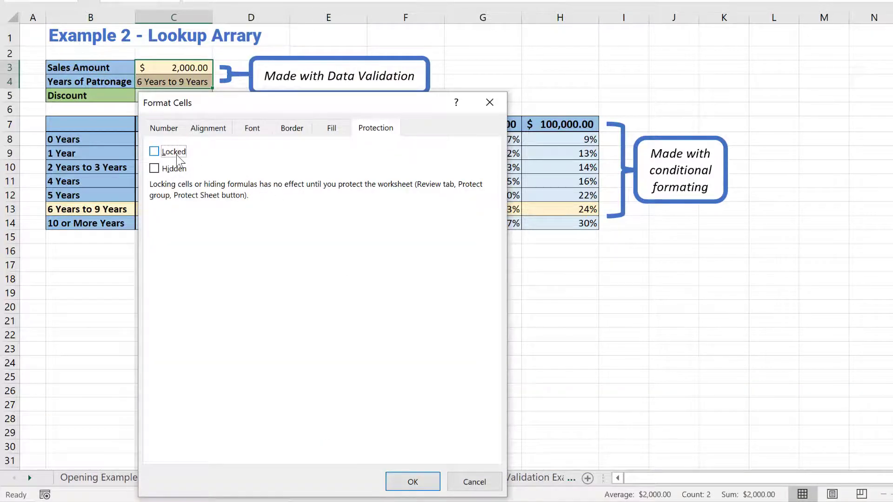
click(413, 482)
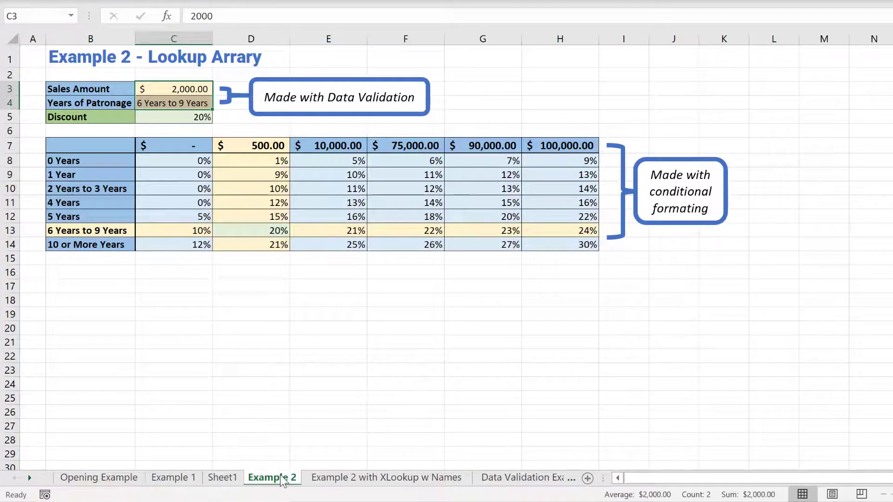
- Open the sheet protection settings for the Example 2 sheet
right_click(282, 479)
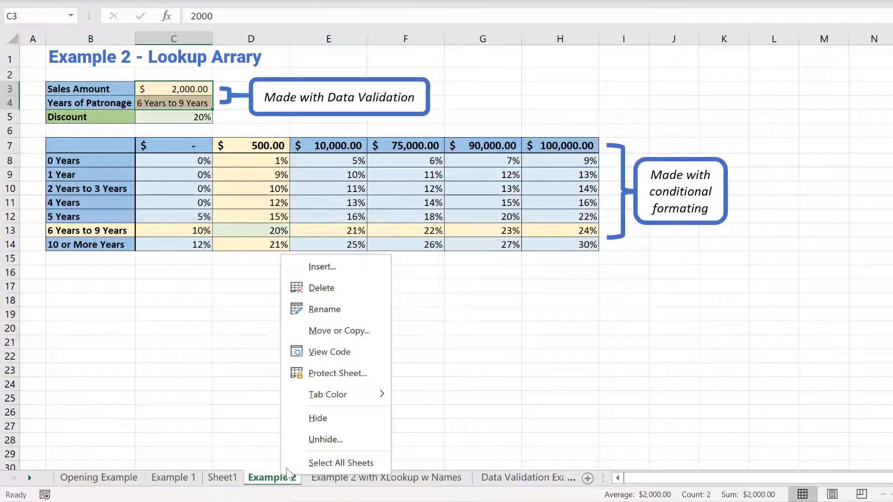
click(340, 379)
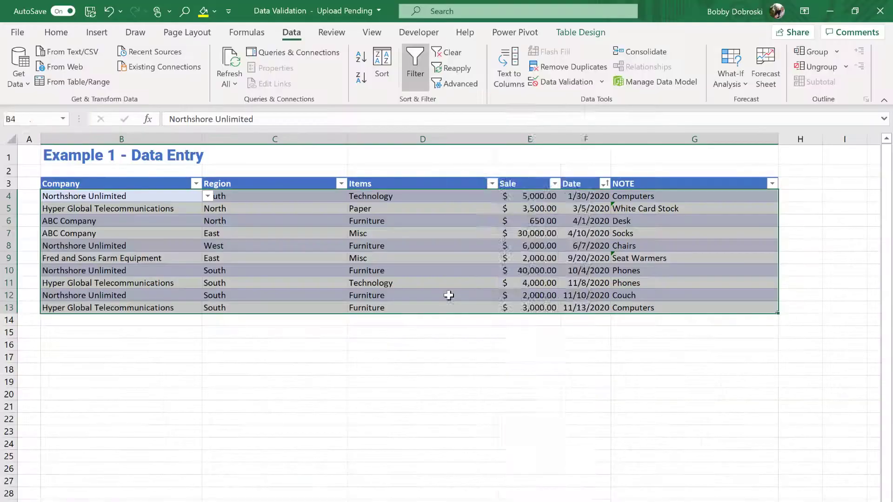
- Turn off the Locked protection setting for the data entry table's cells B4:G13 on the Example 1 sheet
right_click(448, 294)
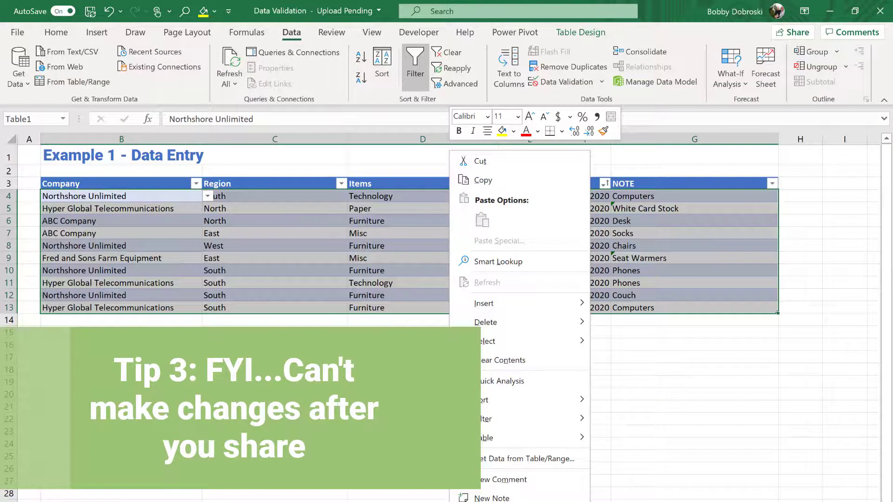
click(498, 501)
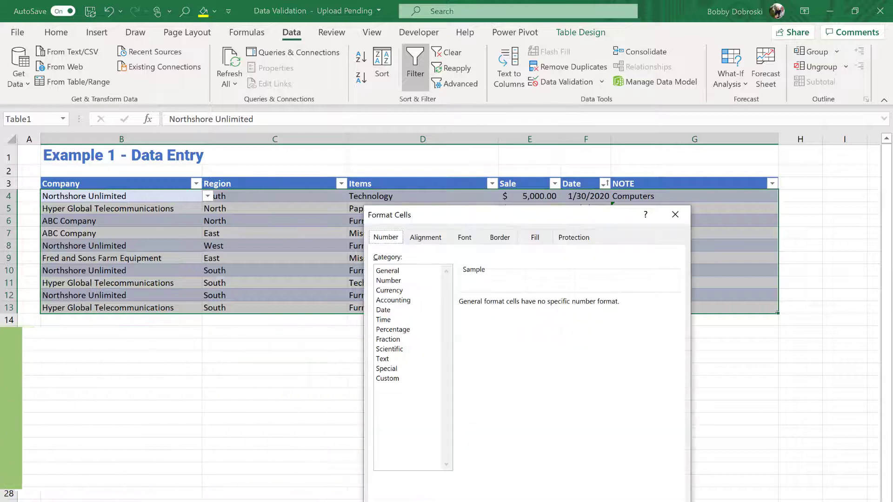
click(575, 237)
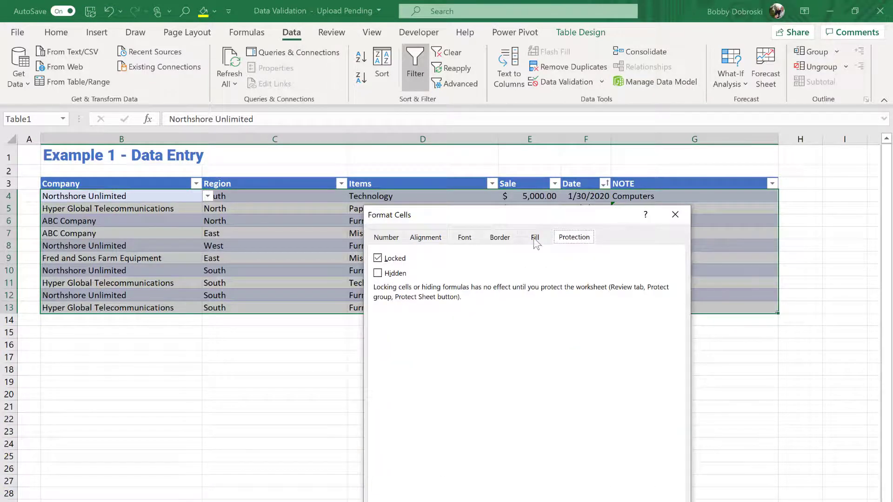
click(400, 263)
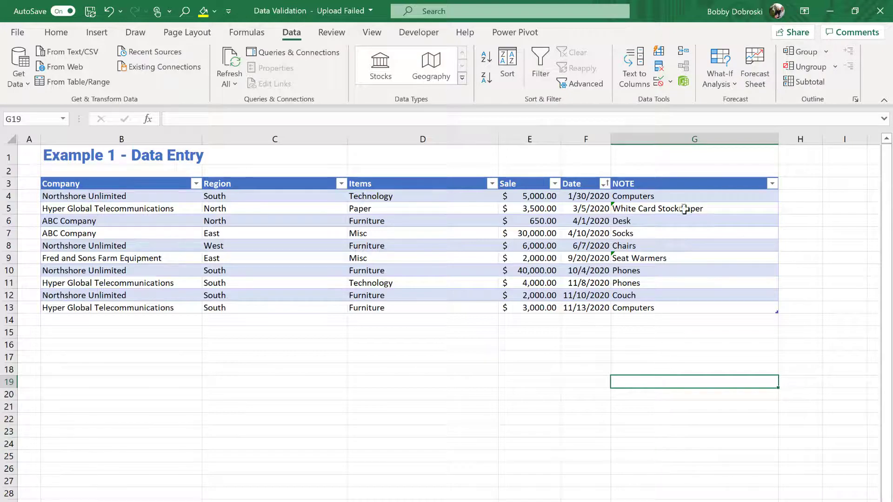
- Circle the invalid data among the NOTE column entries in cells G4:G13
drag(685, 192, 683, 307)
click(670, 82)
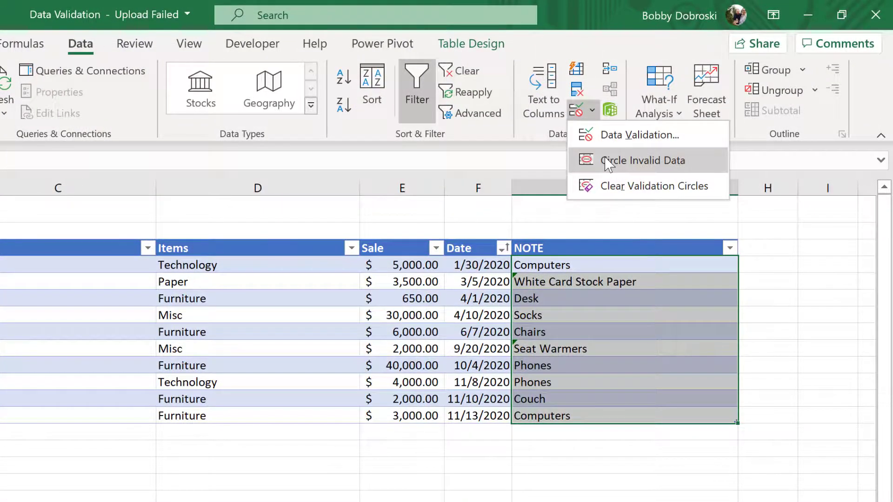
click(607, 161)
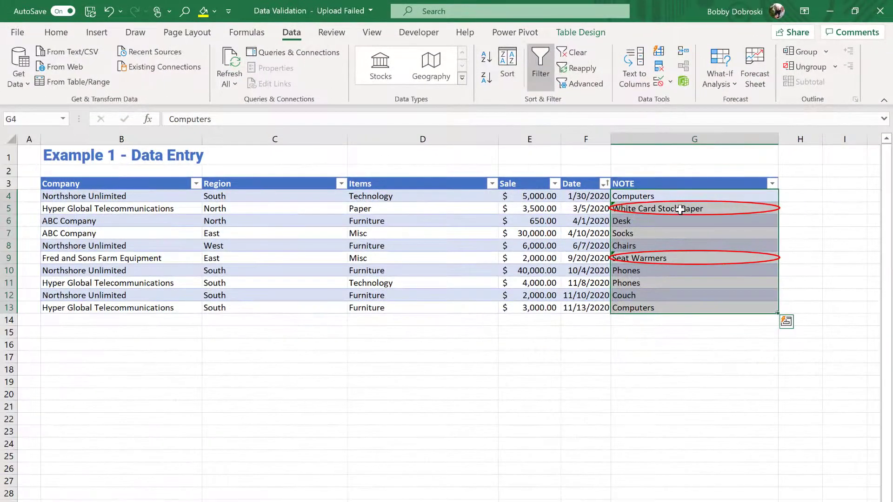
- Replace the circled note in cell G5 with Card Stock and select the other circled note in G9
click(680, 210)
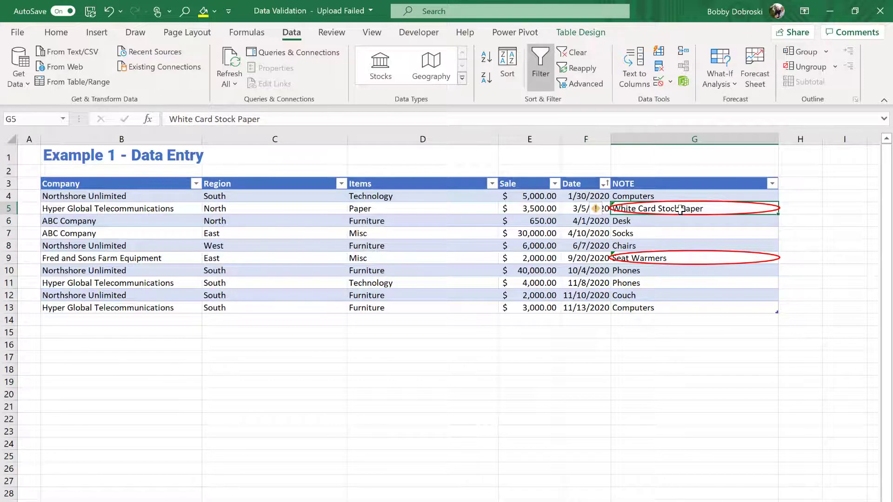
key(Delete)
text(Card Stock)
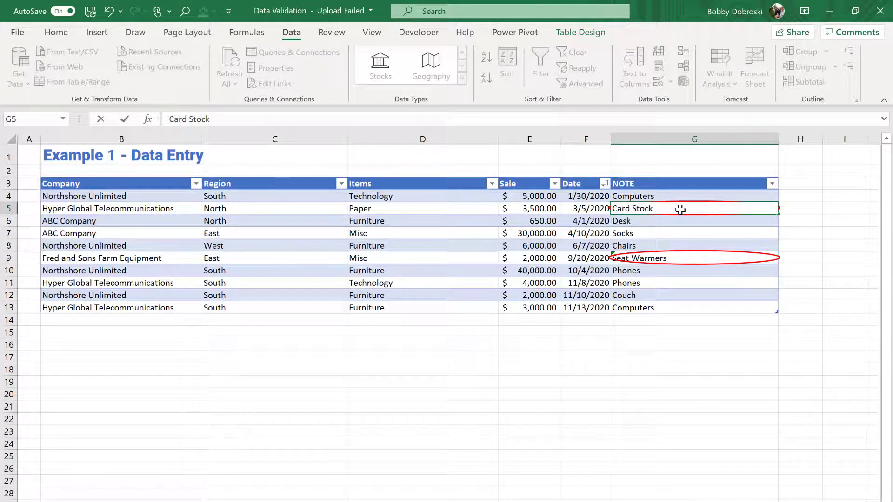
key(Tab)
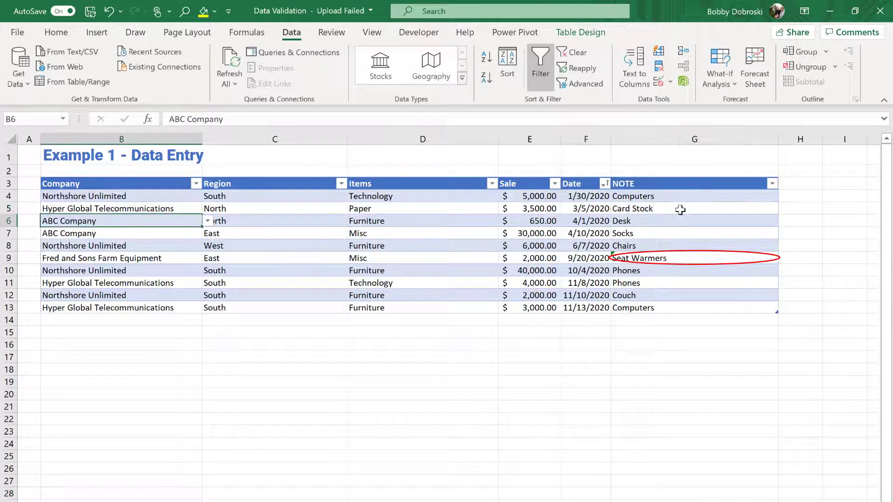
click(671, 258)
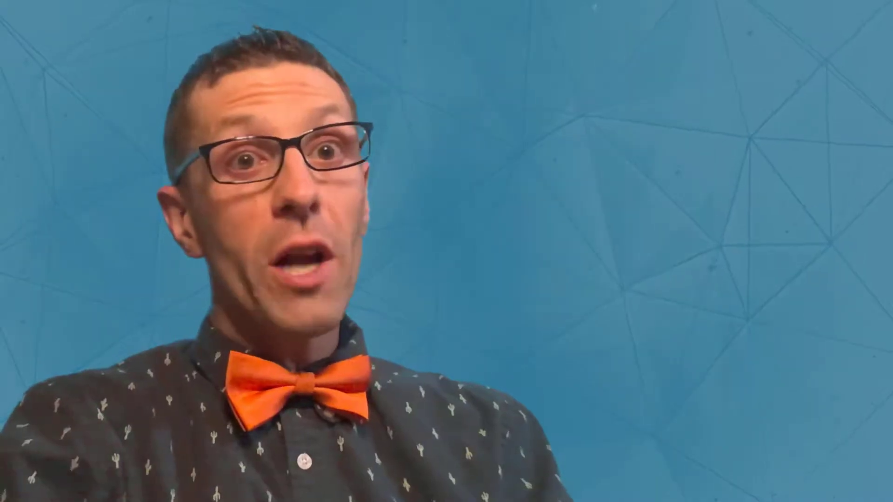